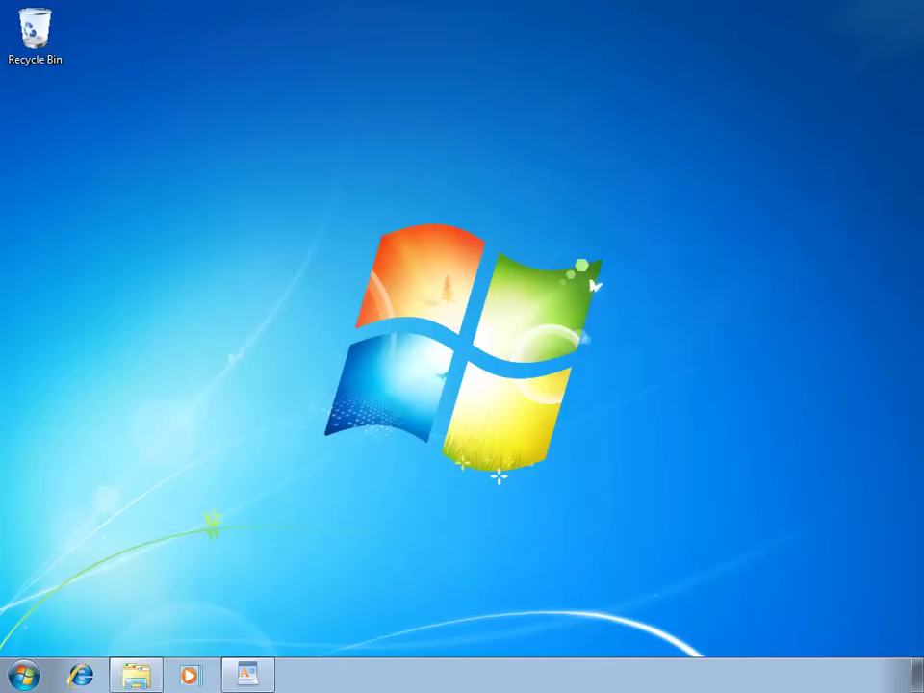
# Bring up the Sequencing Office2010_final document and read its Sequencing section
pyautogui.click(252, 675)
pyautogui.scroll(-3, 332, 555)
pyautogui.scroll(-2, 334, 558)
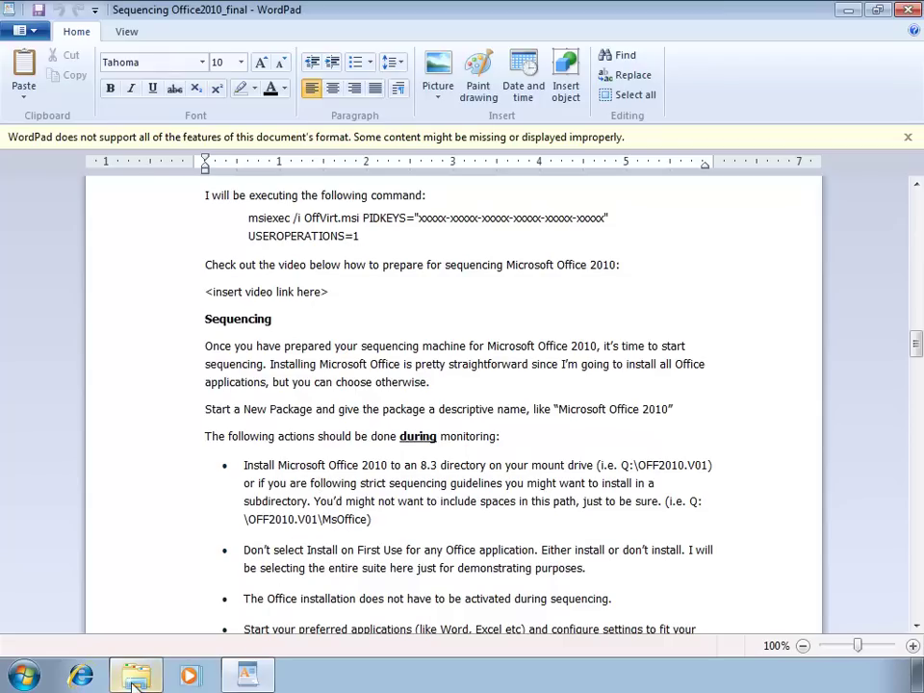
# Launch the Microsoft Application Virtualization Sequencer with elevated permission and start creating a new package
pyautogui.moveTo(138, 679)
pyautogui.click(24, 678)
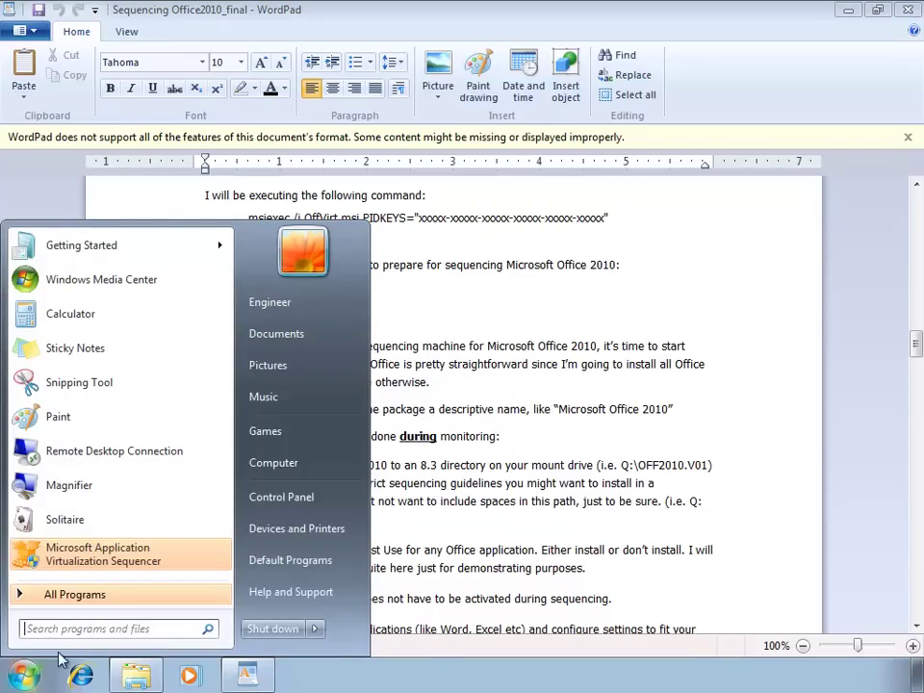
pyautogui.click(100, 555)
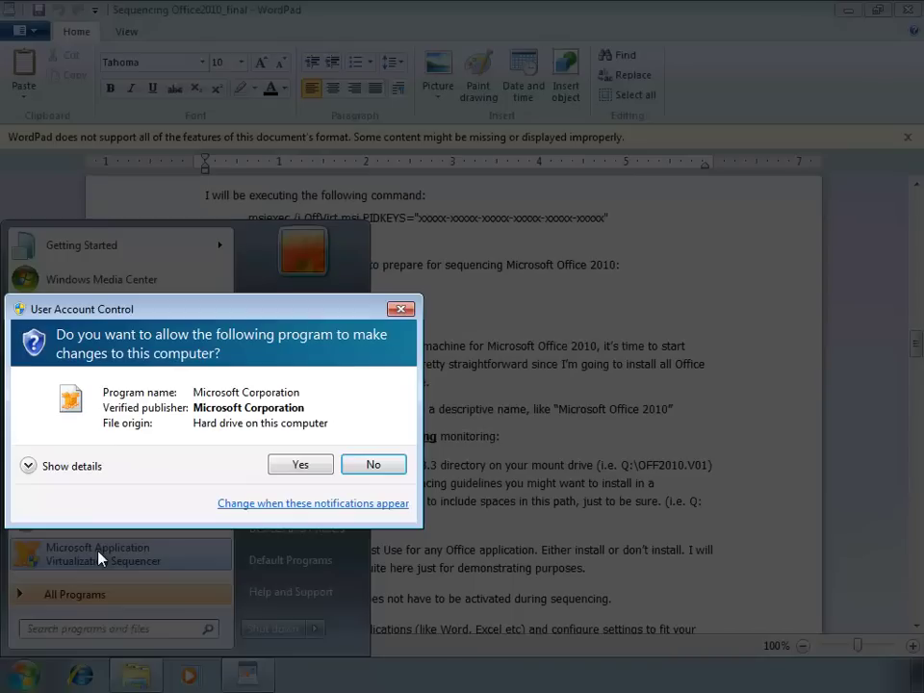
pyautogui.click(301, 466)
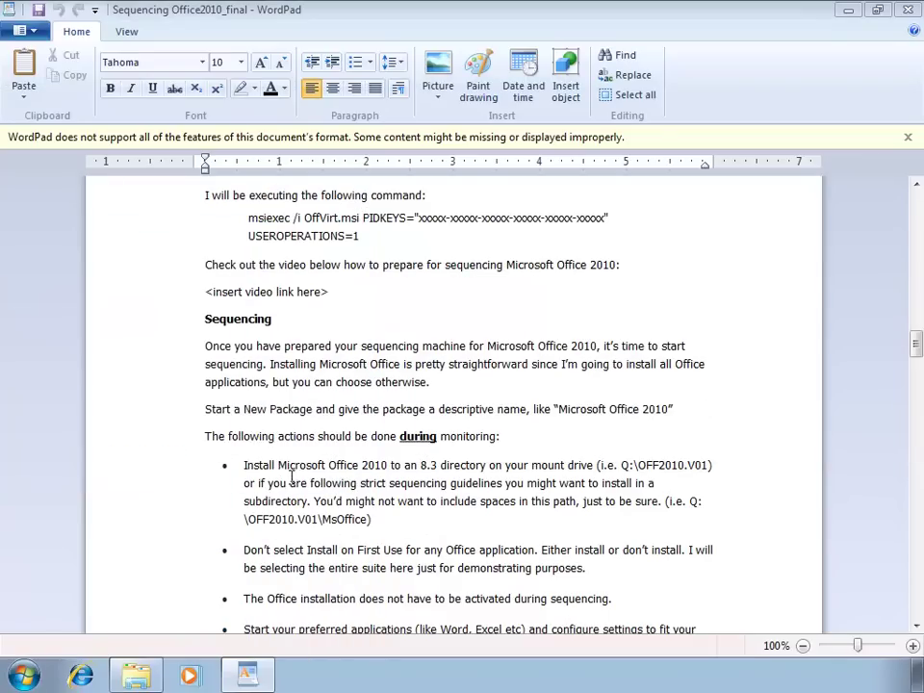
pyautogui.click(258, 371)
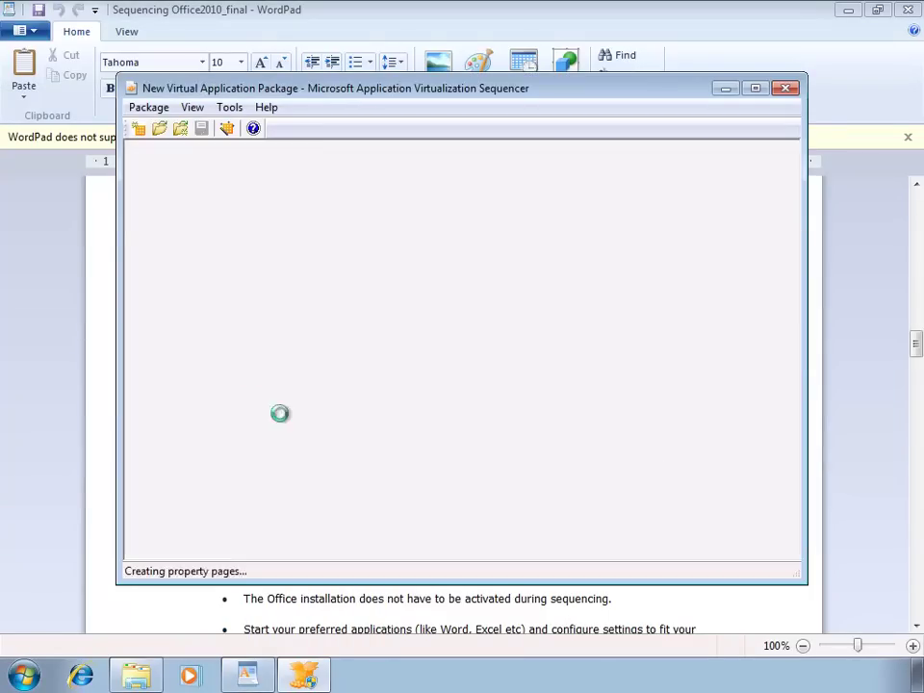
# Name the package Microsoft Office 2010, copying the name from the WordPad document, and proceed to the Monitor Installation page
pyautogui.click(466, 604)
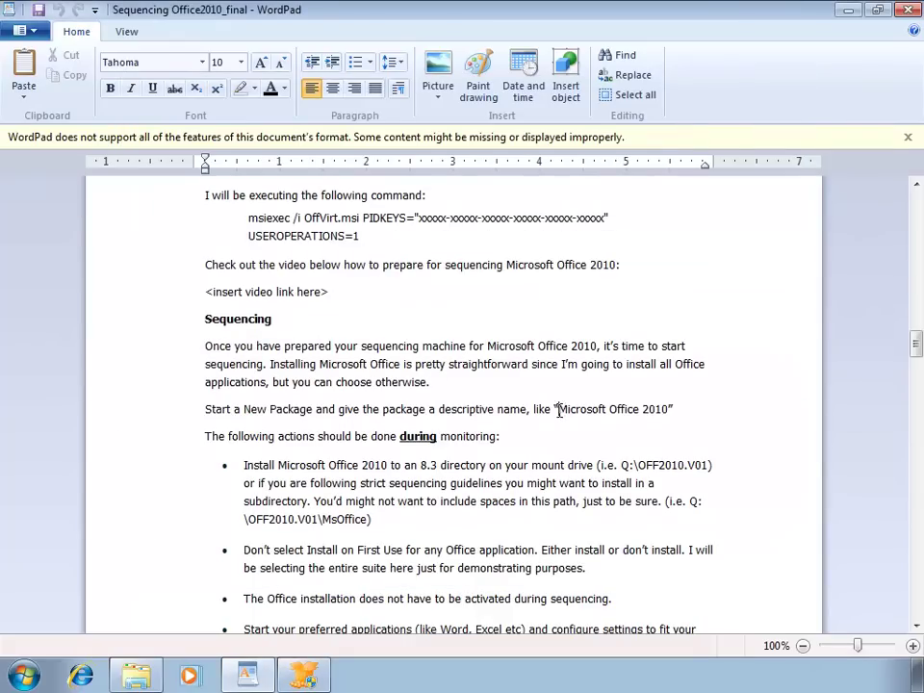
pyautogui.moveTo(558, 409); pyautogui.dragTo(668, 412)
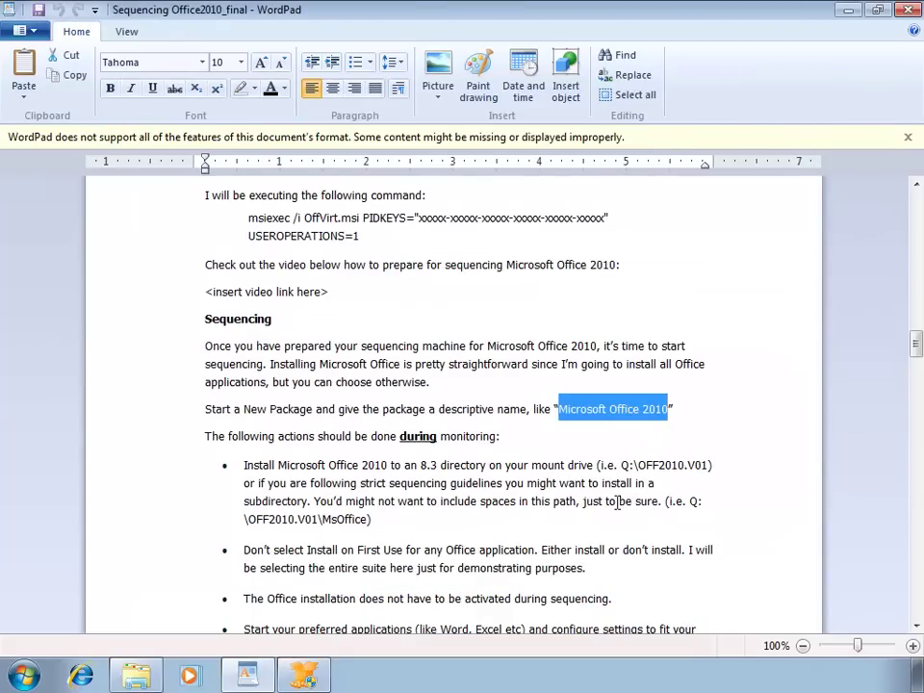
pyautogui.hotkey('ctrl', 'c')
pyautogui.click(304, 676)
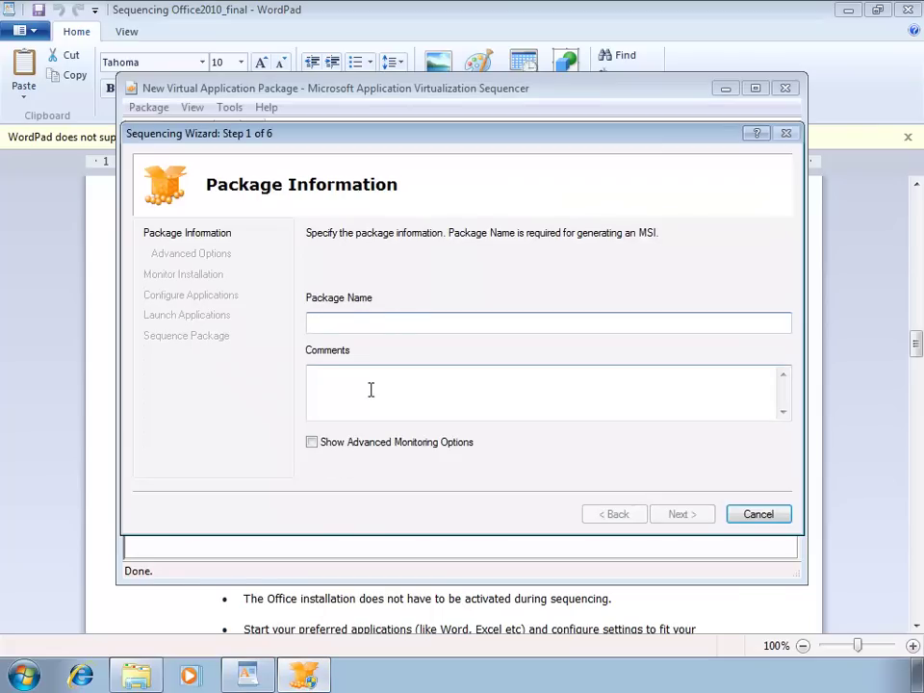
pyautogui.hotkey('ctrl', 'v')
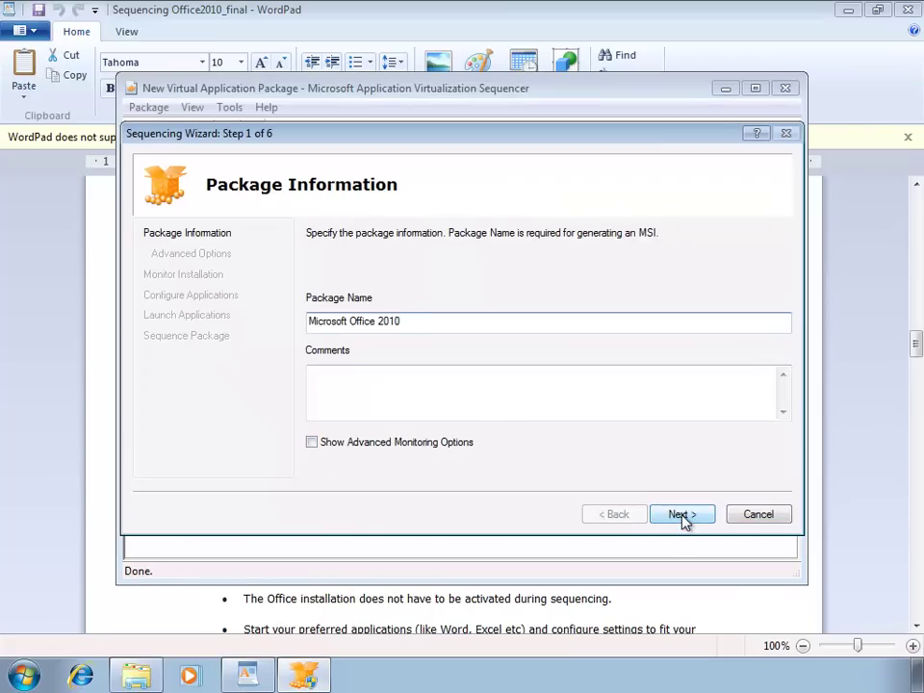
pyautogui.click(680, 515)
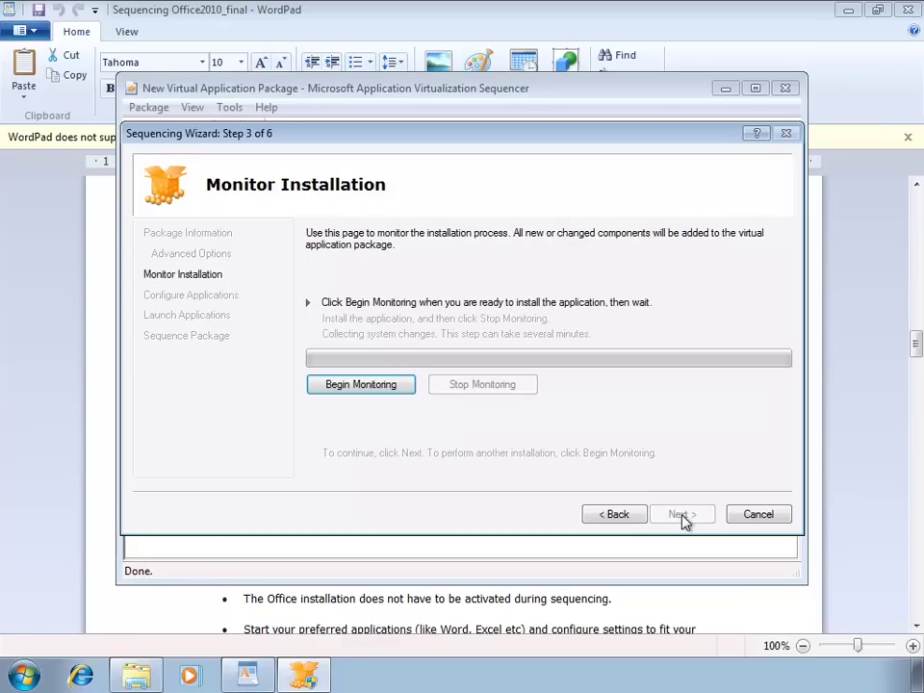
# Begin monitoring with a new folder OFF2010.V01 on the Virtual (Q:) drive as the primary installation directory
pyautogui.click(387, 384)
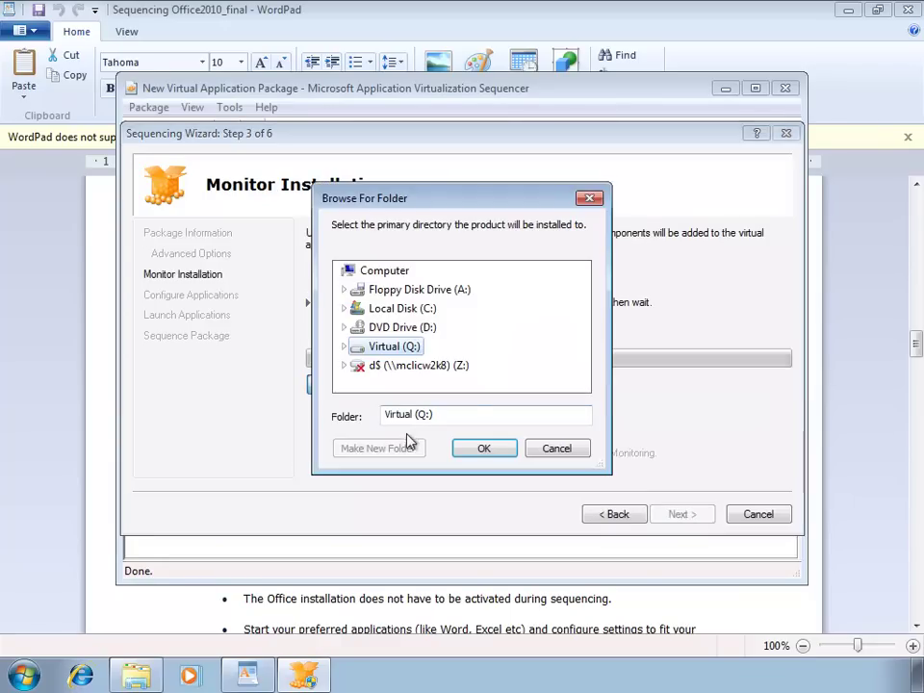
pyautogui.click(344, 347)
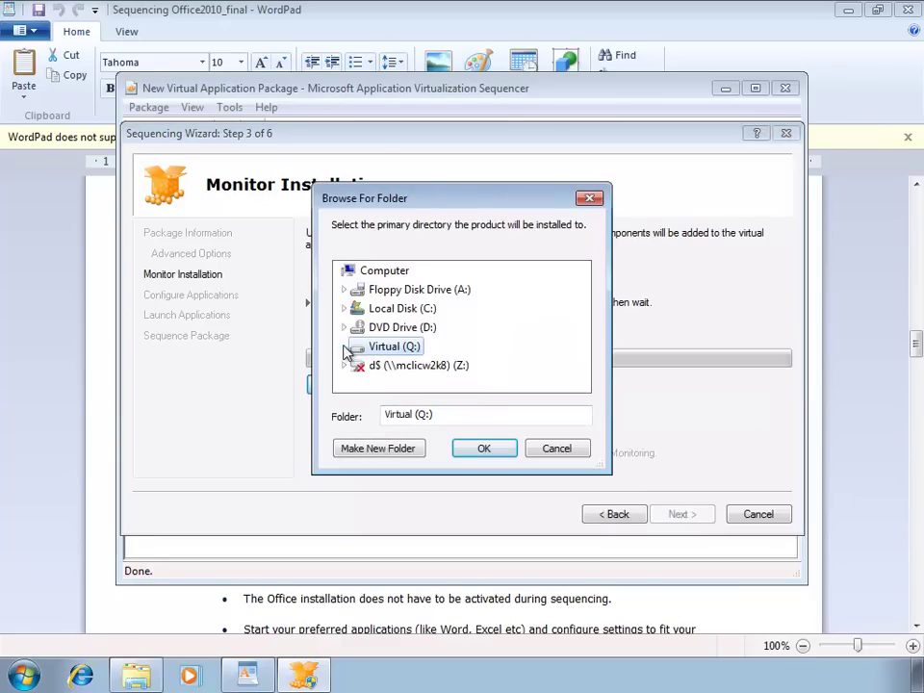
pyautogui.click(378, 448)
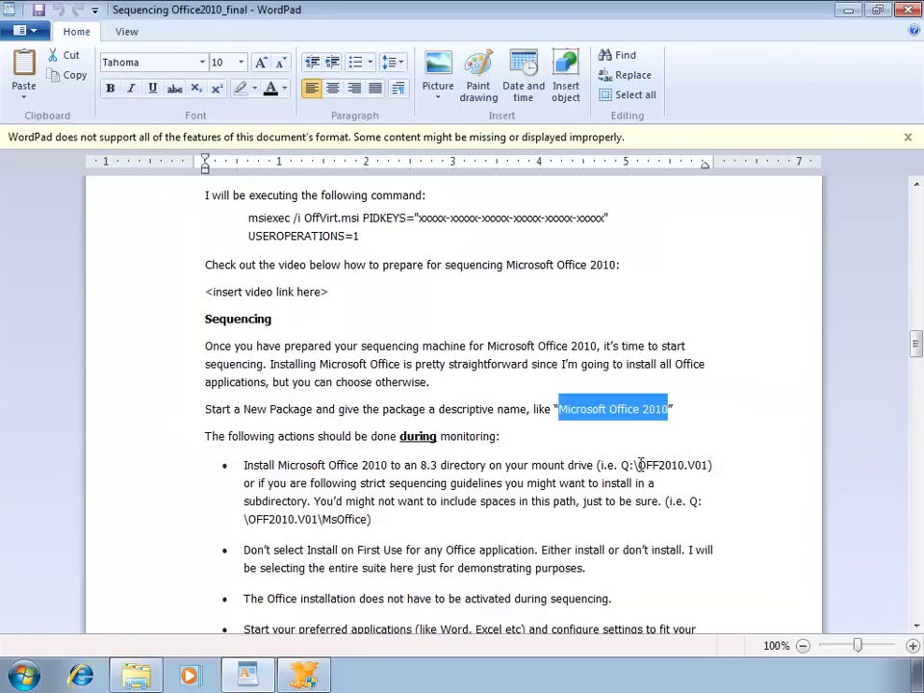
pyautogui.moveTo(636, 464); pyautogui.dragTo(705, 479)
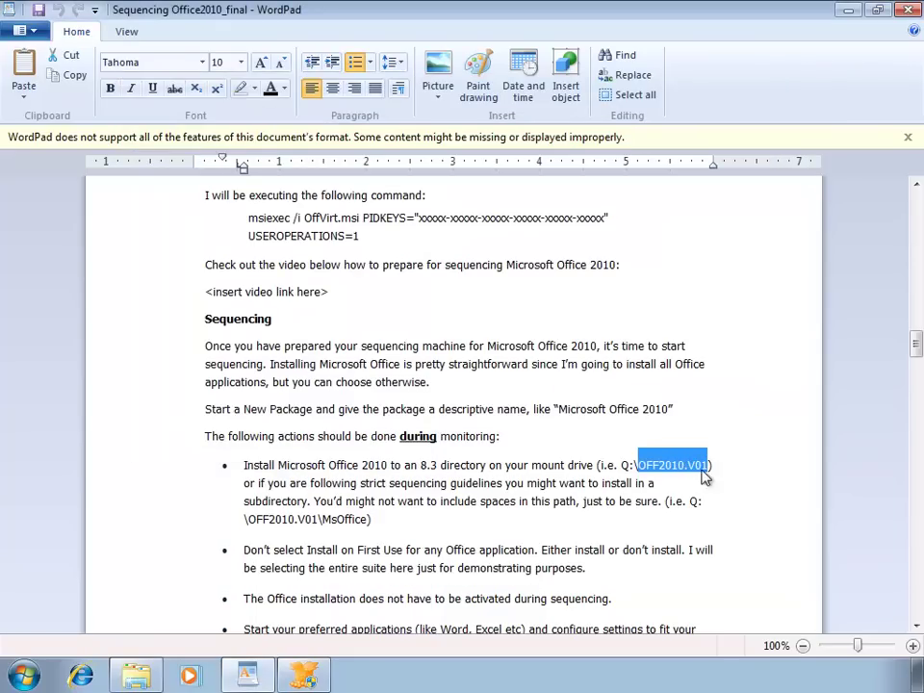
pyautogui.click(304, 675)
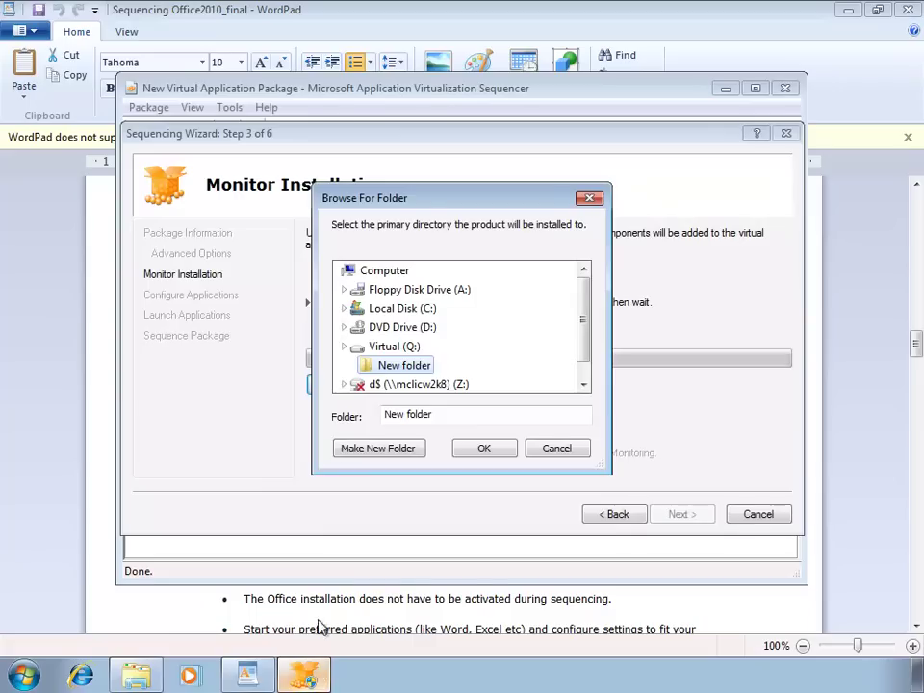
pyautogui.click(412, 366)
pyautogui.write('OFF2010.V01')
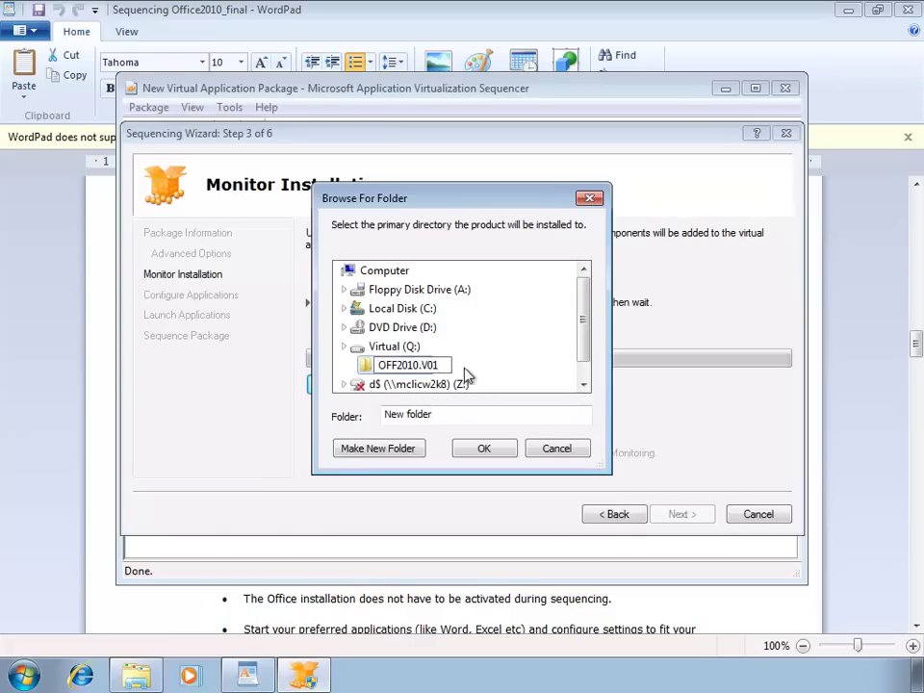
pyautogui.press('Return')
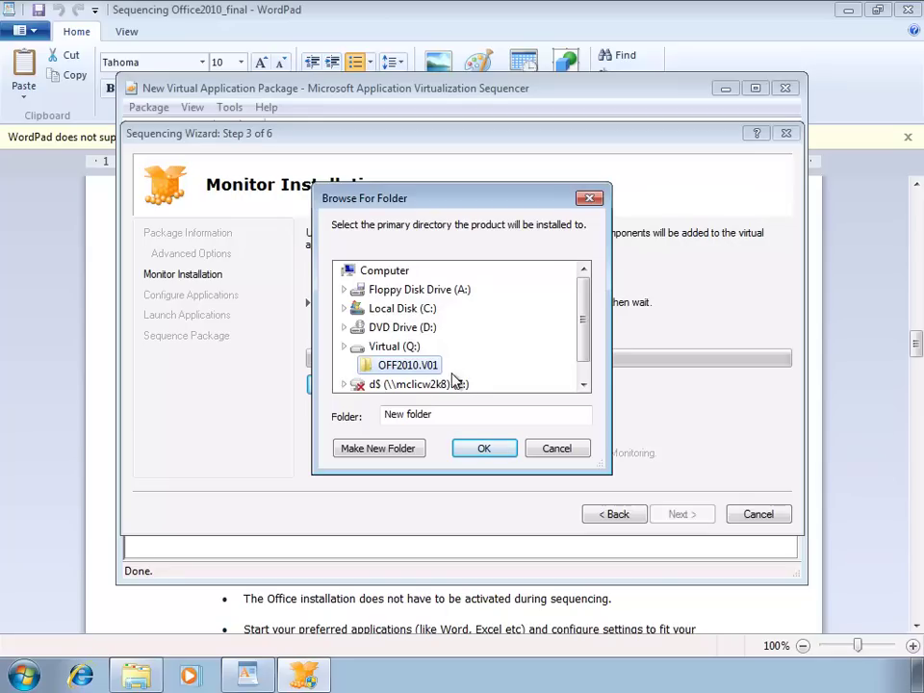
pyautogui.click(465, 451)
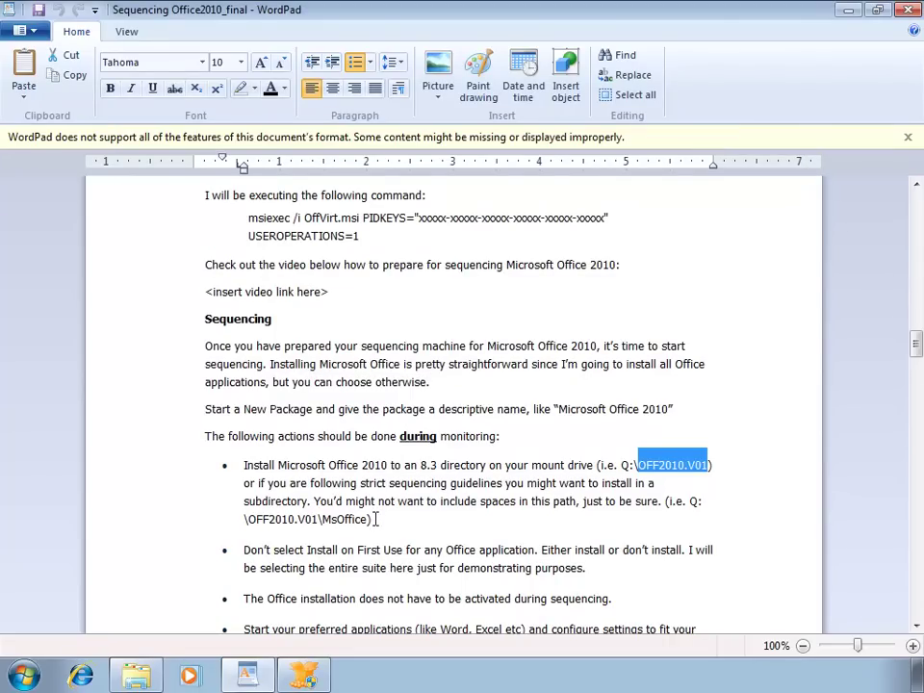
# Review the WordPad document's instruction about Install on First Use for Office applications and highlight that phrase
pyautogui.scroll(-1, 376, 519)
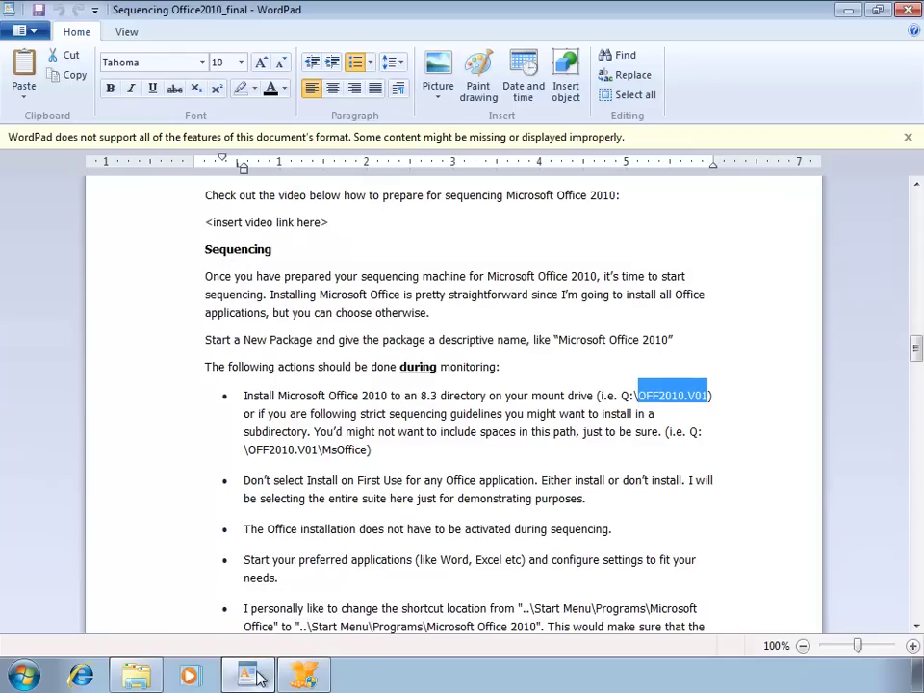
pyautogui.click(306, 480)
pyautogui.moveTo(306, 480); pyautogui.dragTo(405, 481)
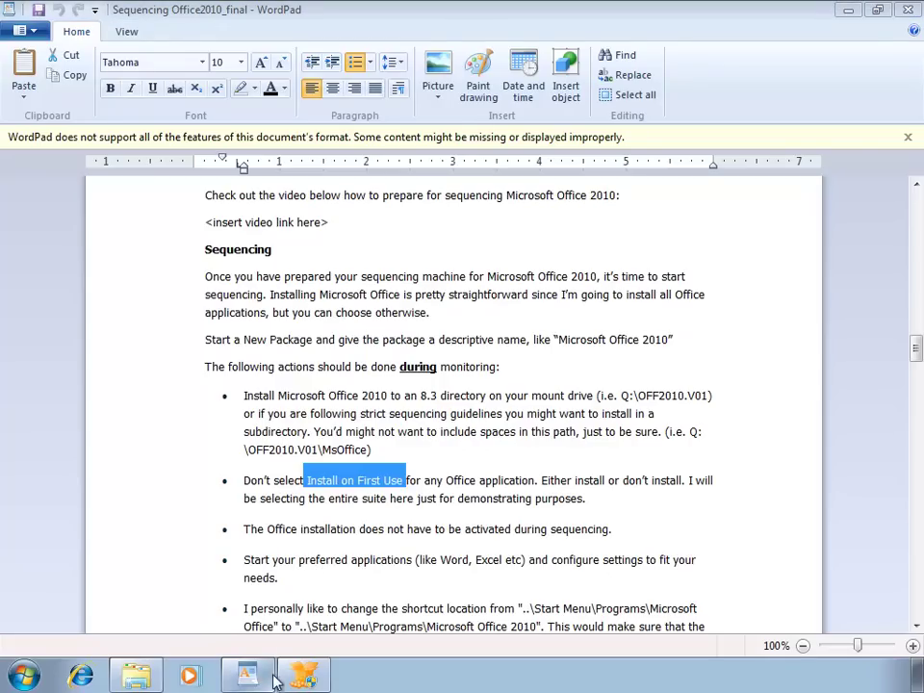
# Run the ProfessionalPlus setup from the Office2010_source folder and accept the Microsoft software license terms
pyautogui.hotkey('alt', 'Tab')
pyautogui.doubleClick(241, 149)
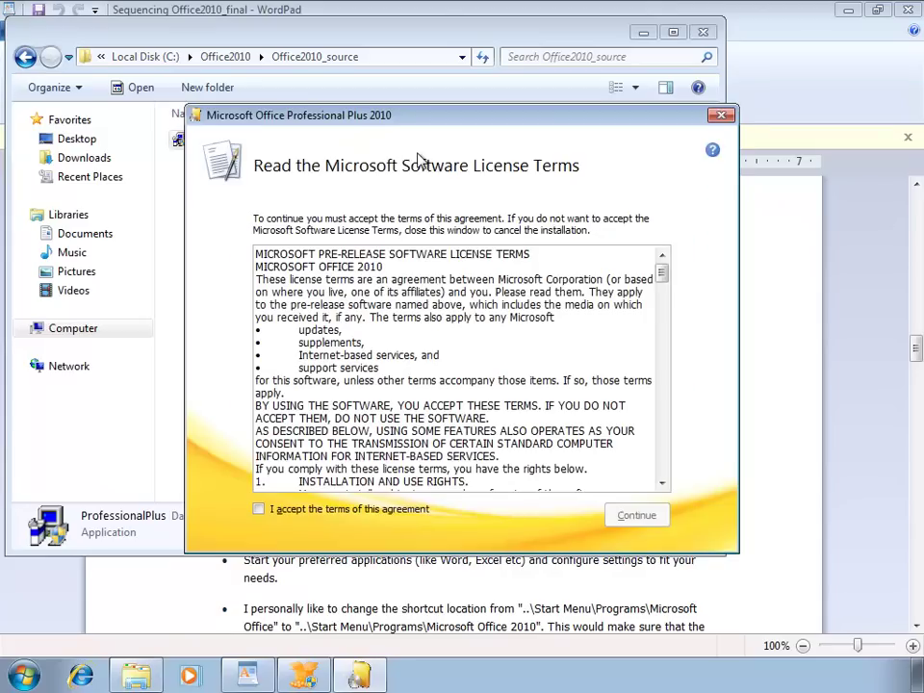
pyautogui.click(258, 508)
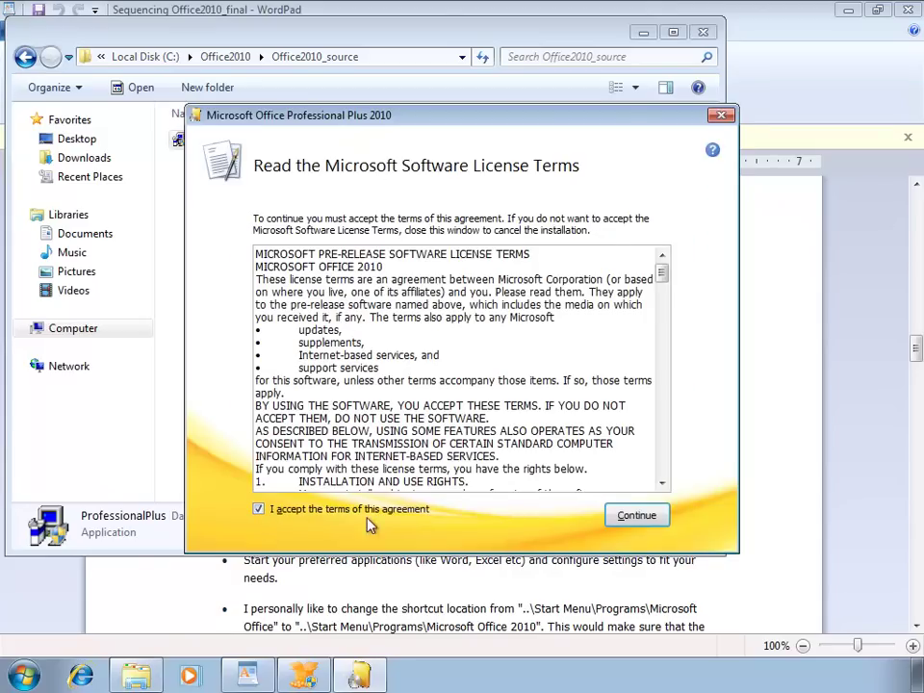
pyautogui.click(635, 517)
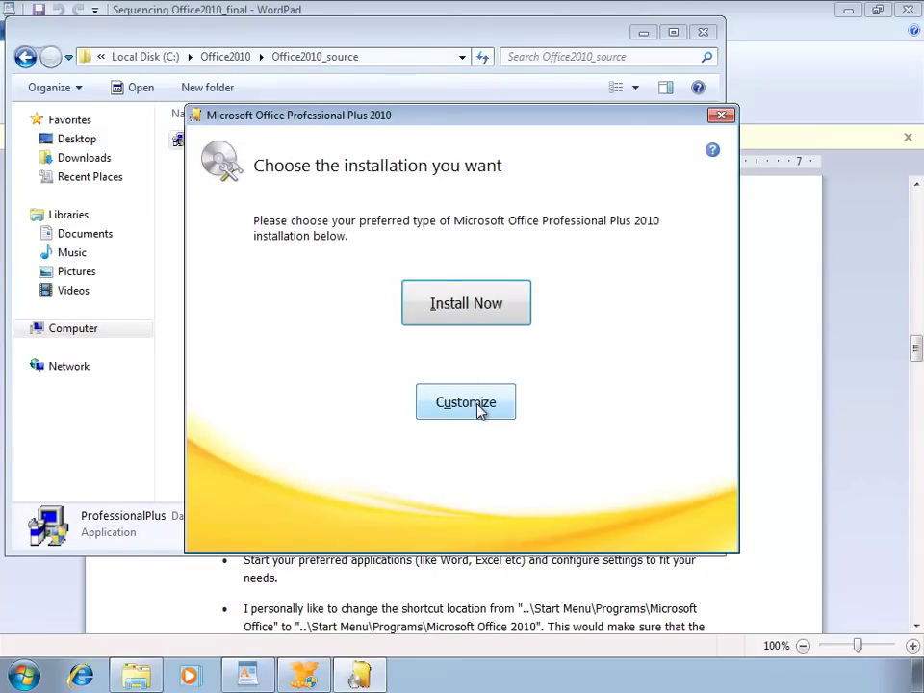
# Choose a customized installation and set the whole Microsoft Office suite to Run all from My Computer
pyautogui.click(480, 406)
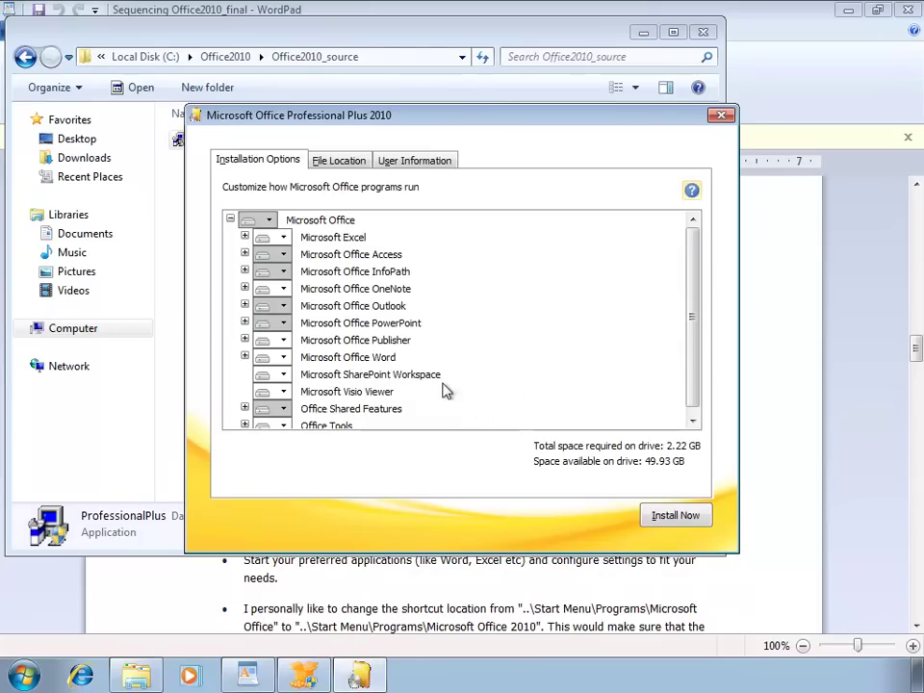
pyautogui.click(266, 220)
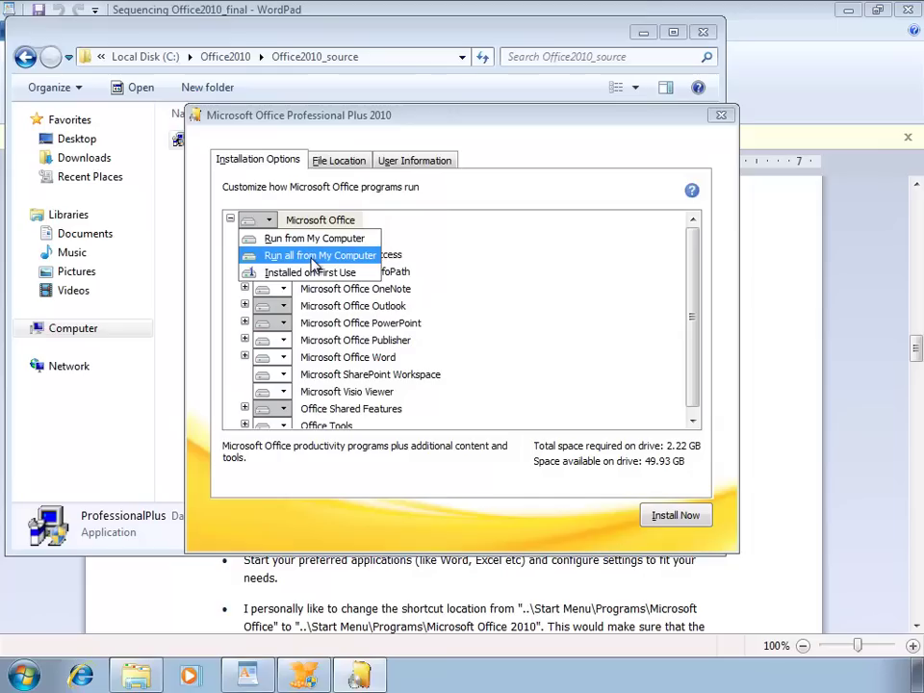
pyautogui.click(313, 256)
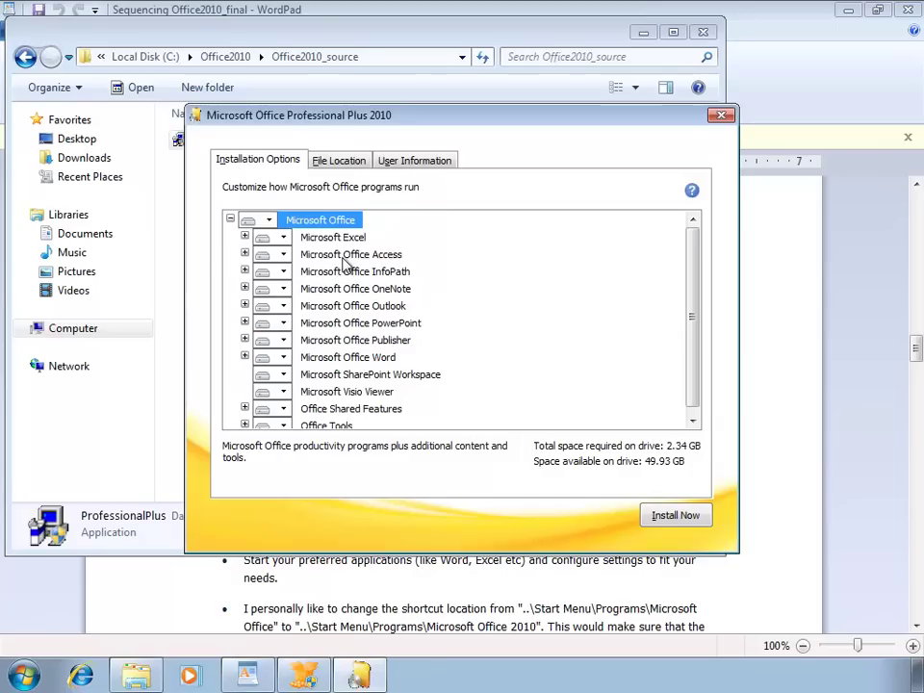
# Set the Office installation location to Q:\OFF2010.V01\MsOffice, copying the path from the WordPad document
pyautogui.click(345, 169)
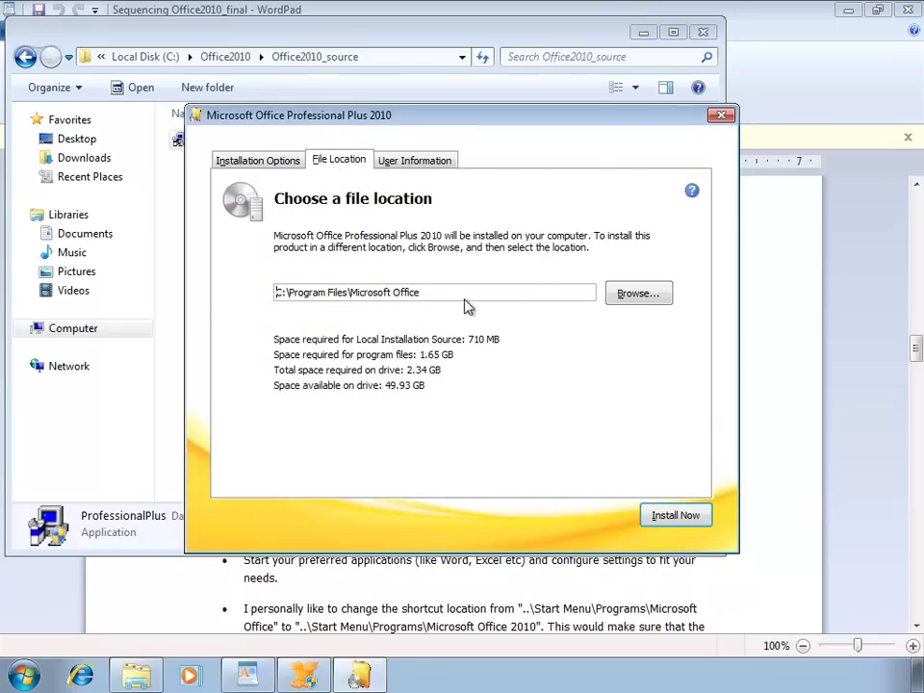
pyautogui.hotkey('alt', 'Tab')
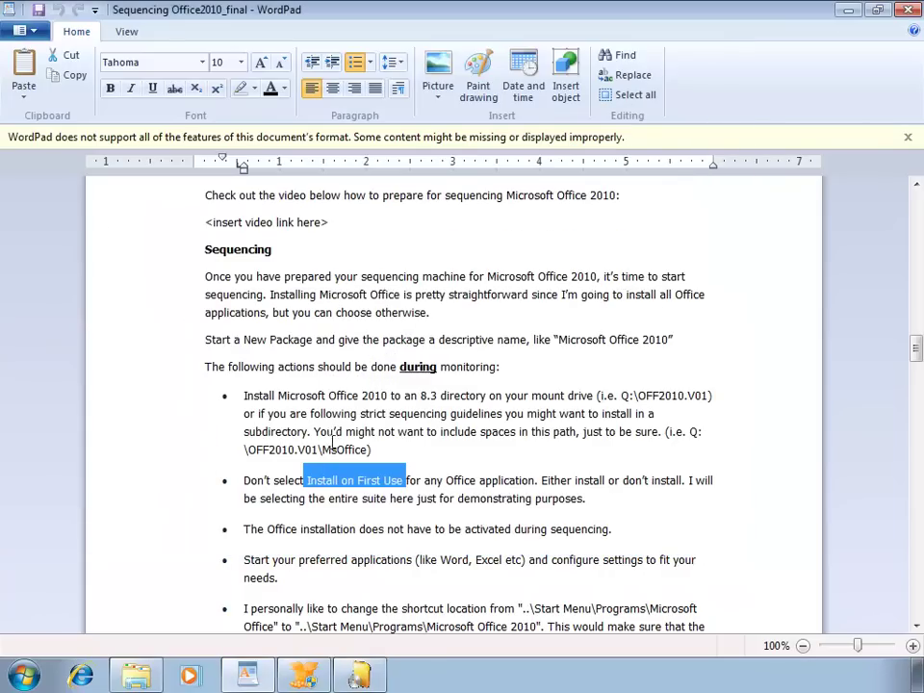
pyautogui.moveTo(690, 431); pyautogui.dragTo(369, 449)
pyautogui.hotkey('ctrl', 'c')
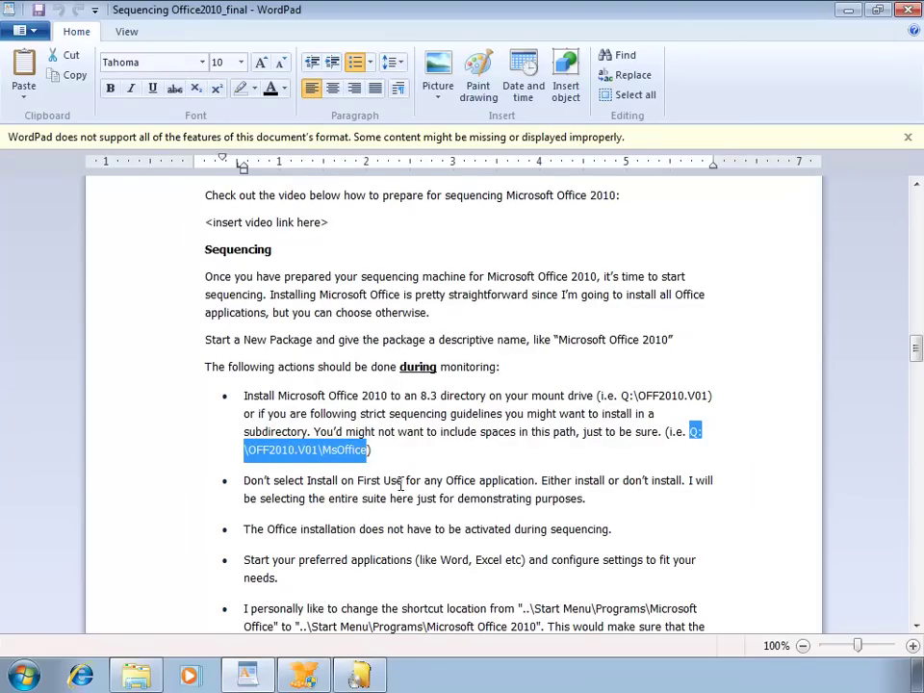
pyautogui.hotkey('alt', 'Tab')
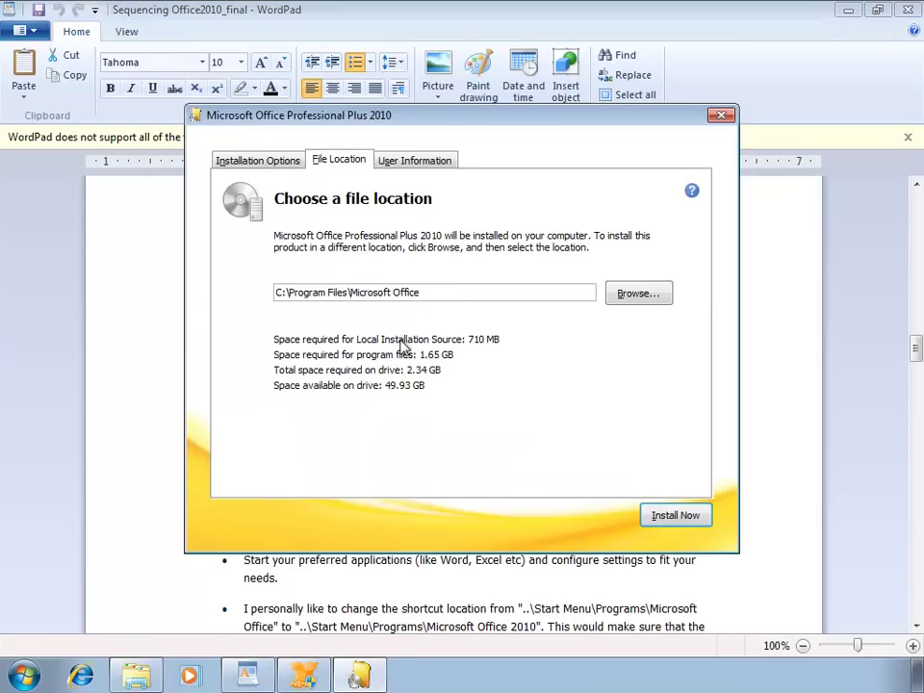
pyautogui.moveTo(444, 293); pyautogui.dragTo(275, 293)
pyautogui.hotkey('ctrl', 'v')
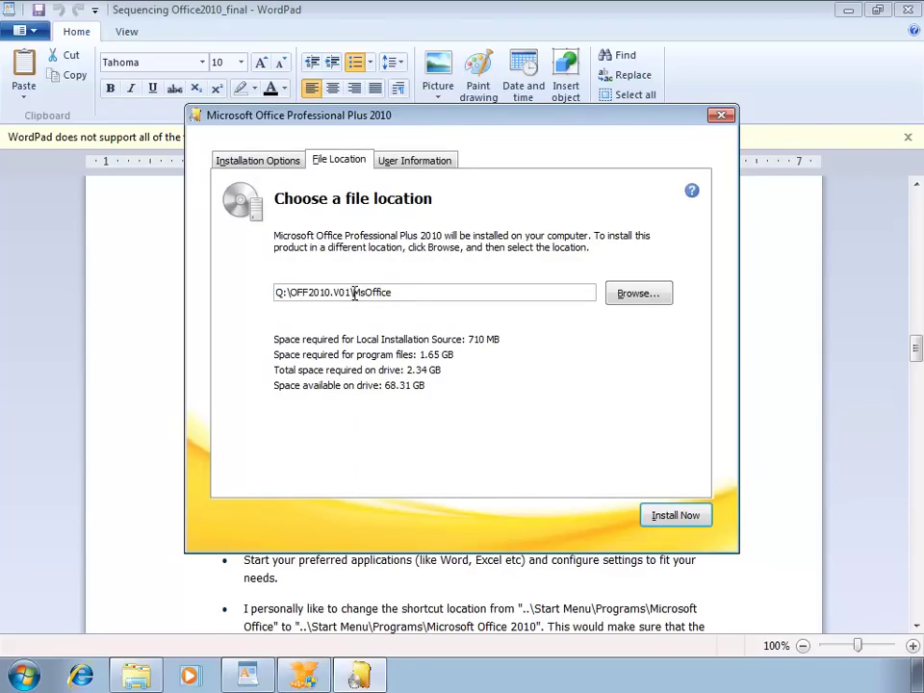
pyautogui.moveTo(354, 292); pyautogui.dragTo(480, 291)
pyautogui.moveTo(290, 293); pyautogui.dragTo(394, 291)
# Install Office with the user information left blank, and close the finished setup and the Send-a-Smile notification
pyautogui.click(414, 159)
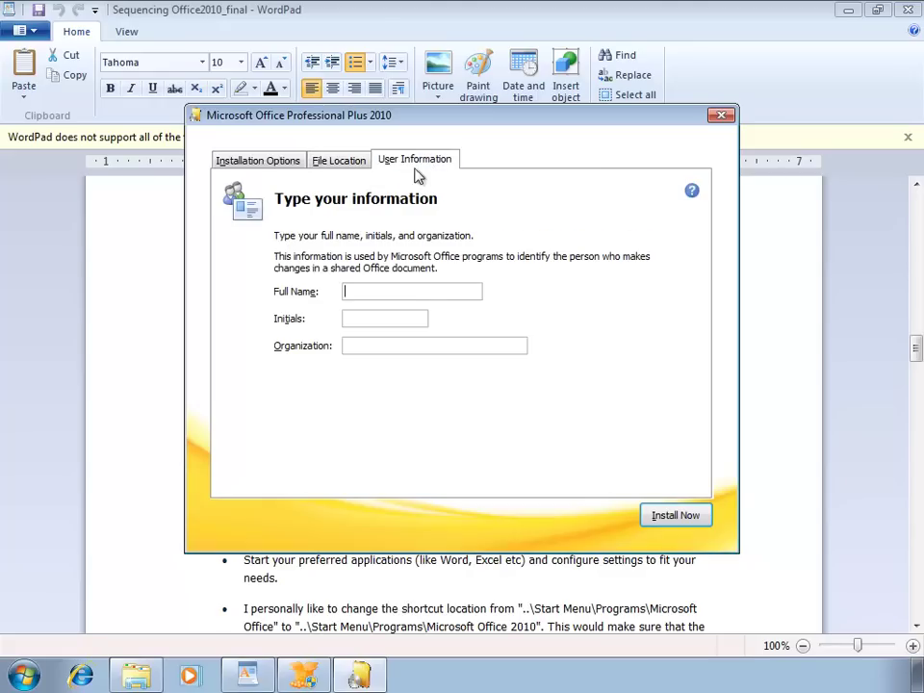
pyautogui.click(677, 516)
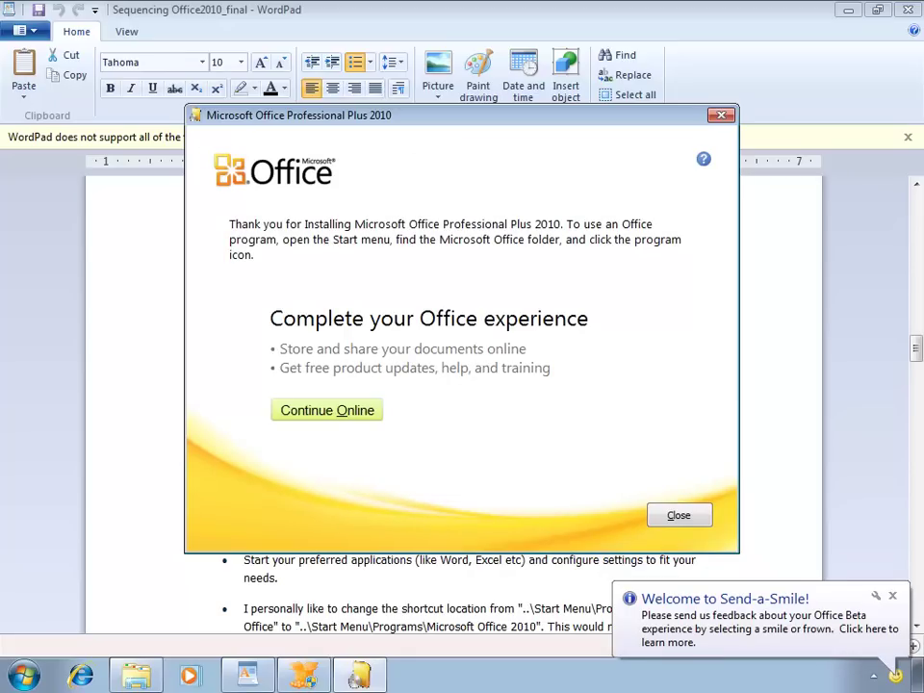
pyautogui.click(678, 514)
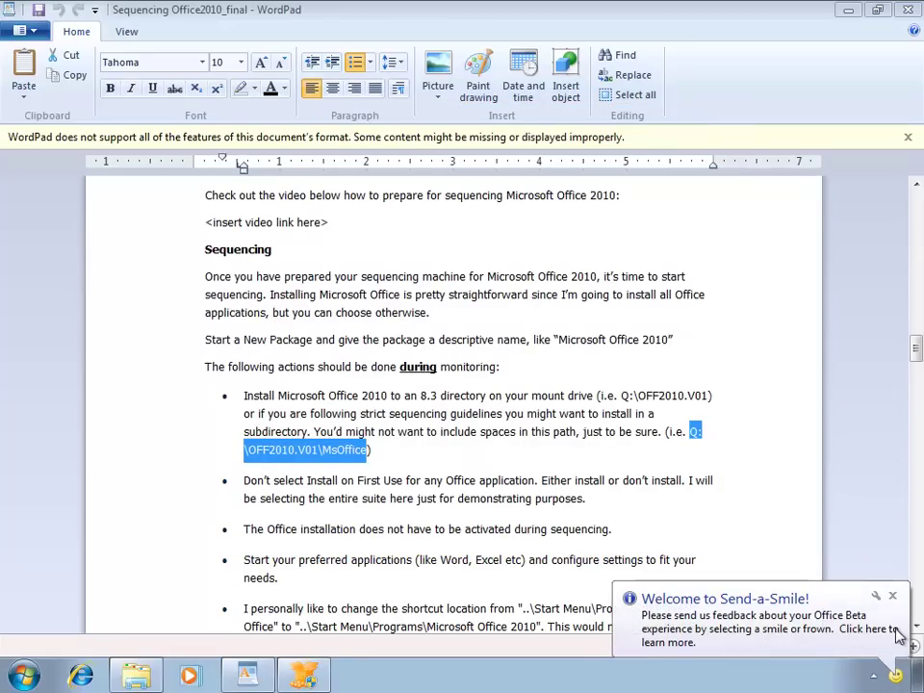
pyautogui.click(891, 652)
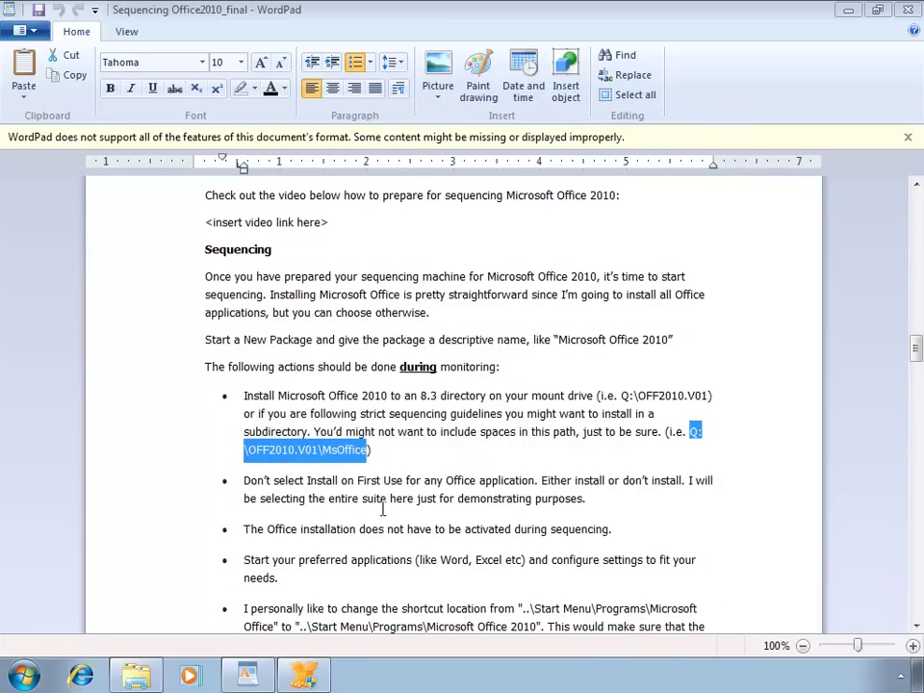
# Rename the Microsoft Office Start Menu programs folder to "Microsoft Office 2010", granting administrator permission for the change
pyautogui.scroll(-2, 379, 591)
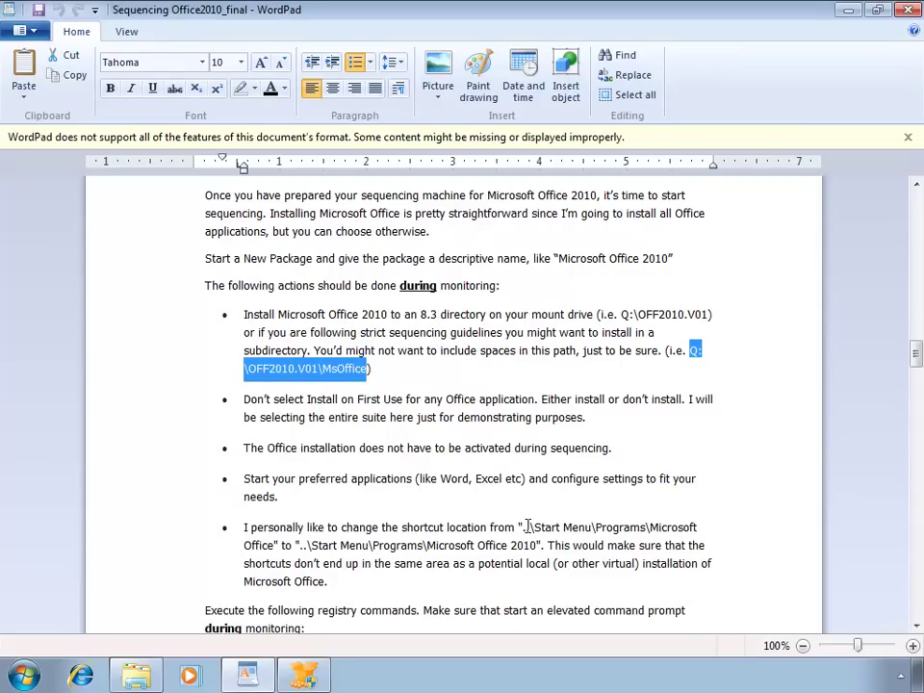
pyautogui.moveTo(518, 528); pyautogui.dragTo(280, 545)
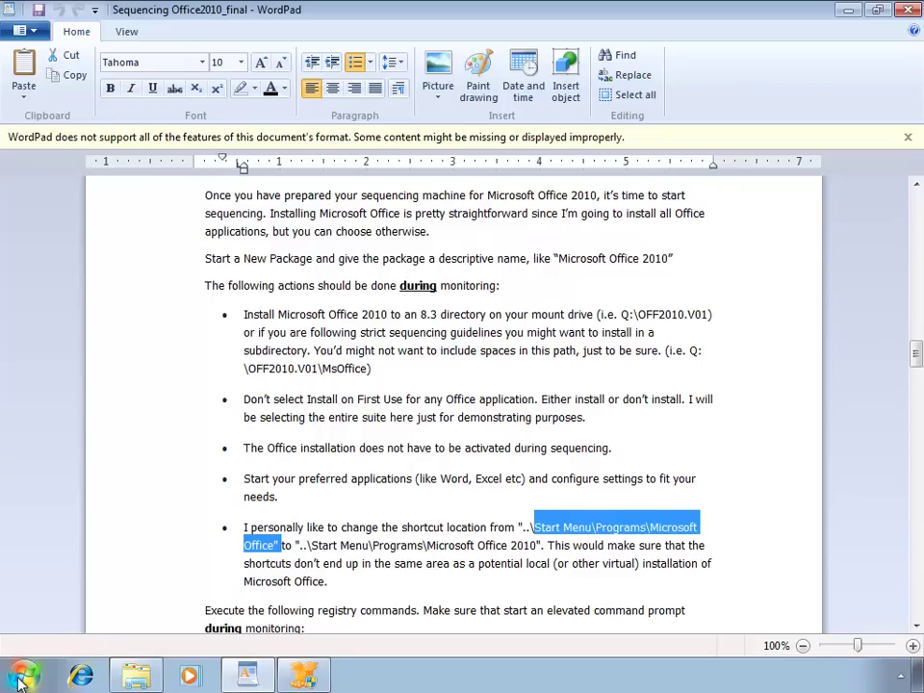
pyautogui.click(19, 679)
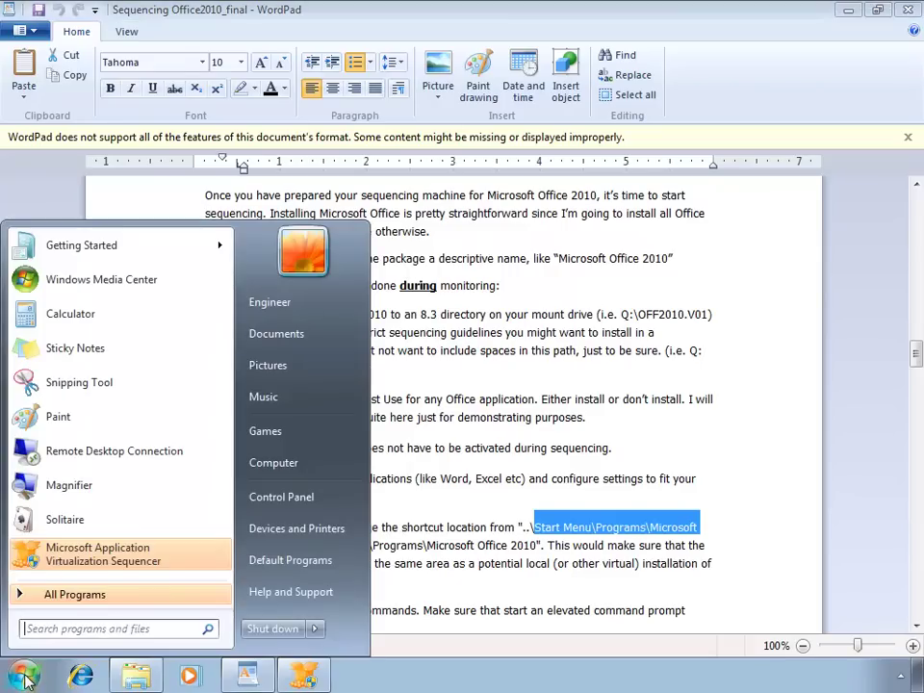
pyautogui.click(39, 596)
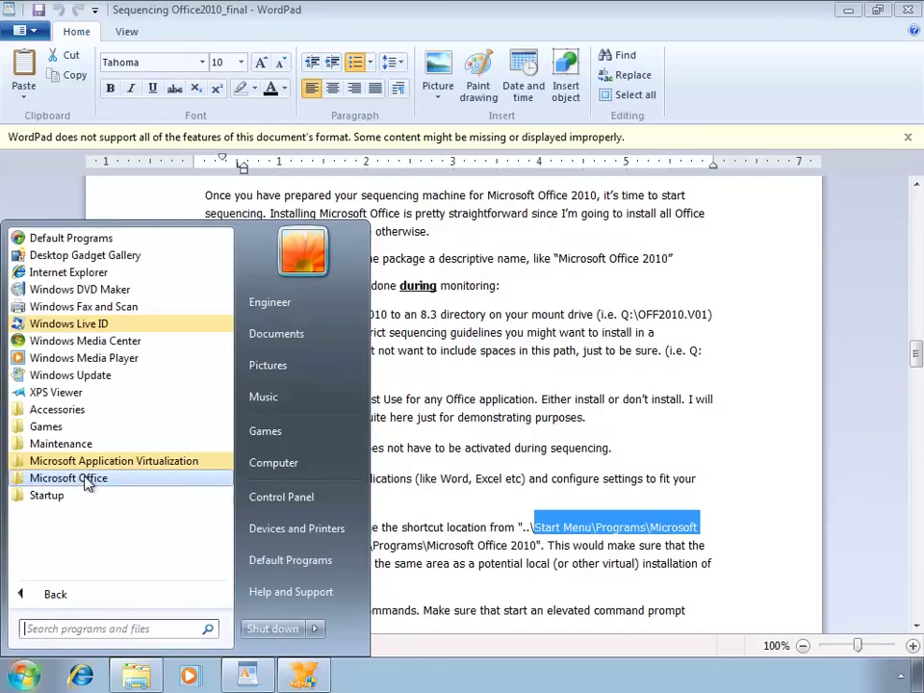
pyautogui.rightClick(82, 477)
pyautogui.click(116, 437)
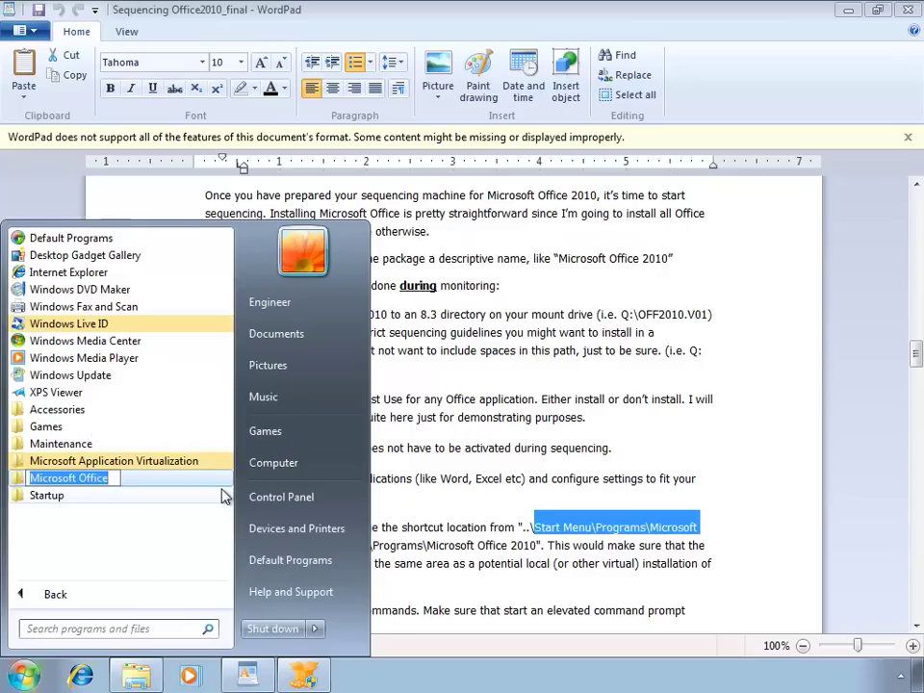
pyautogui.press('End')
pyautogui.write('2010')
pyautogui.press('Return')
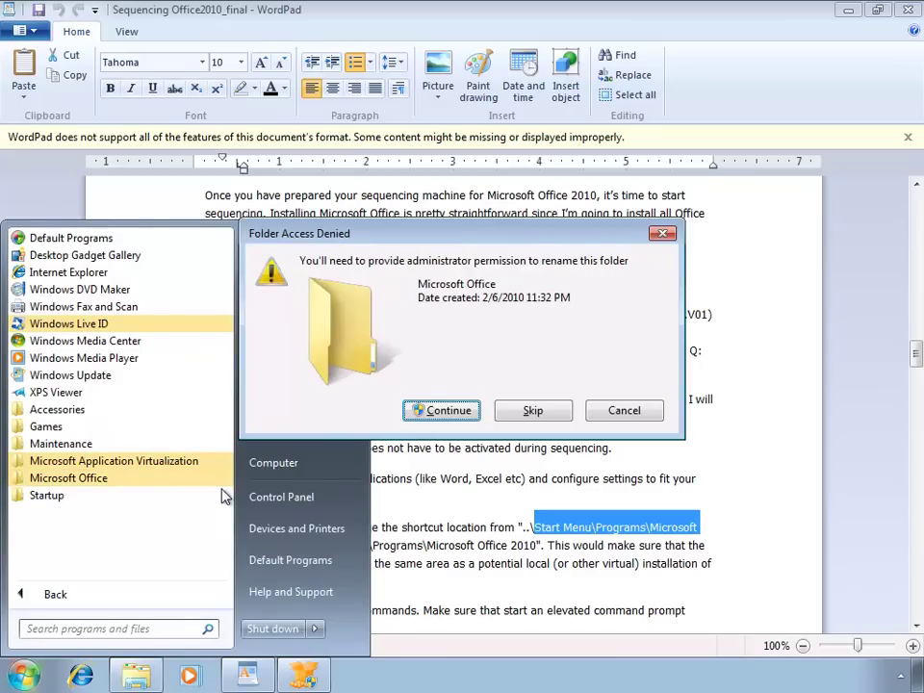
pyautogui.click(441, 411)
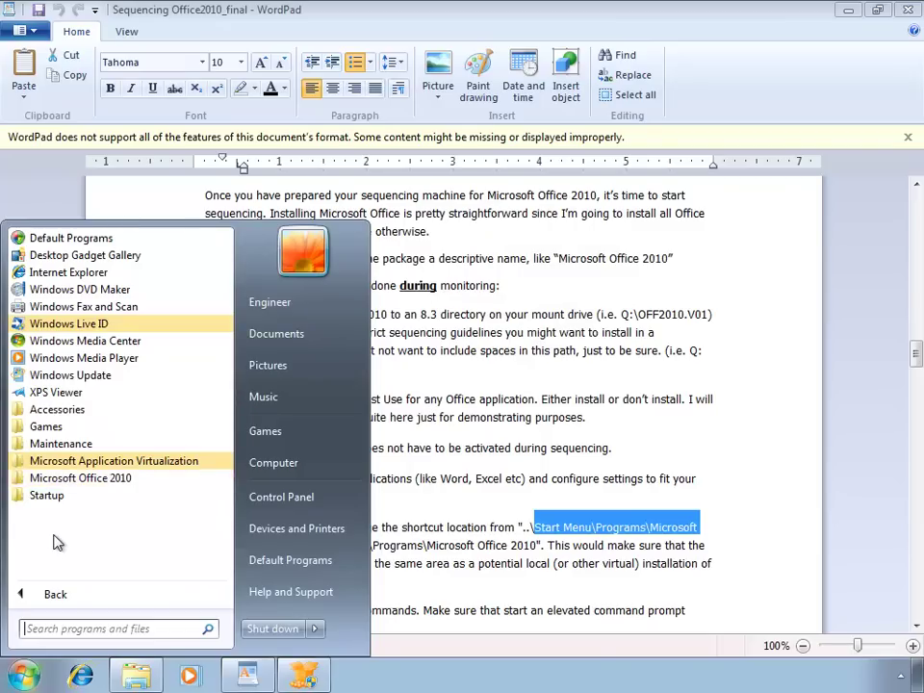
pyautogui.click(461, 599)
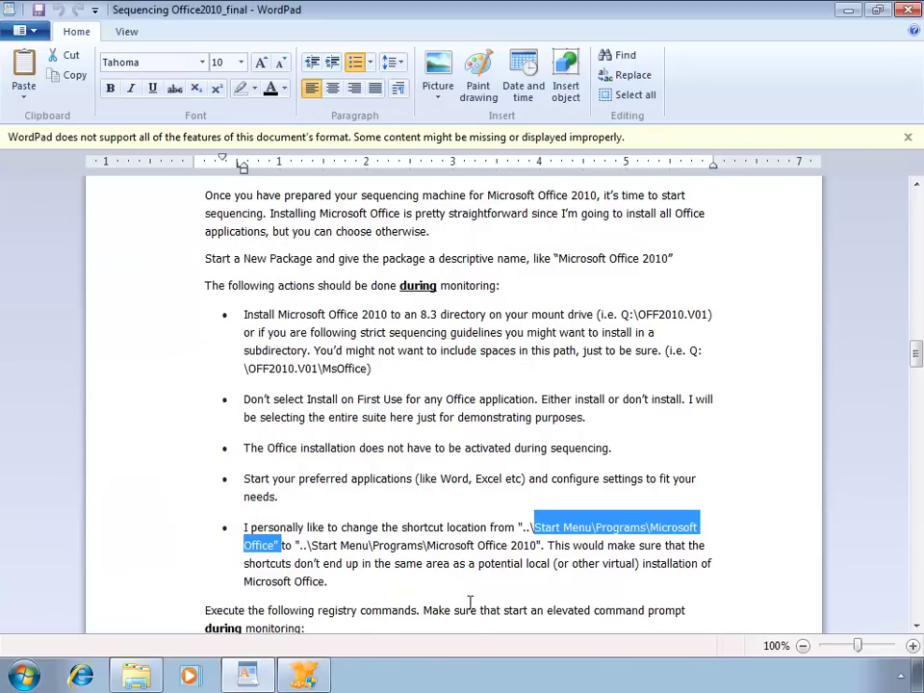
# Copy the five reg add commands for the Windows Search\Preferences key from the WordPad document
pyautogui.click(454, 596)
pyautogui.scroll(-4, 454, 597)
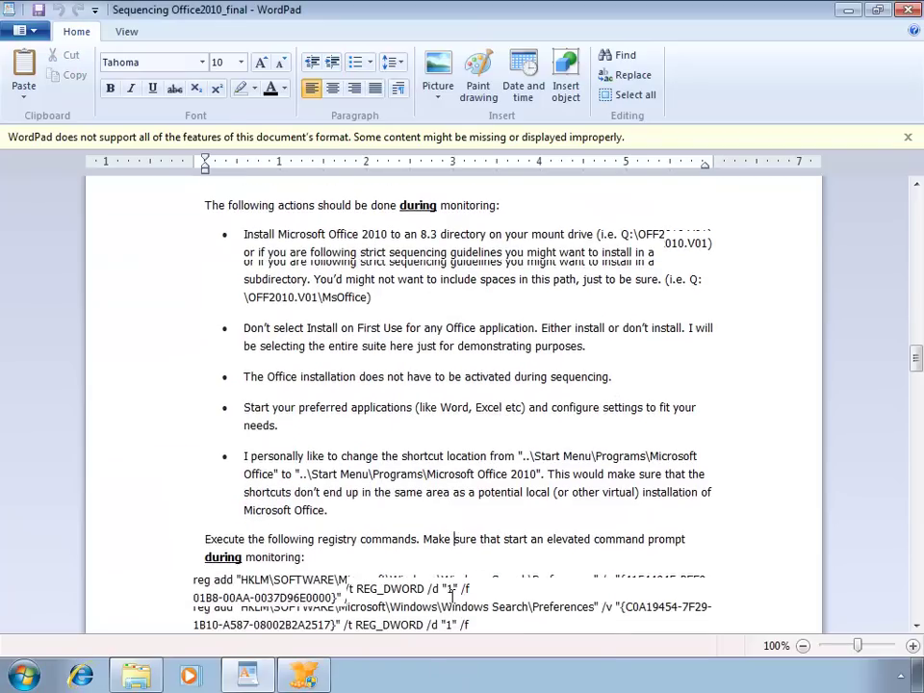
pyautogui.scroll(-2, 452, 593)
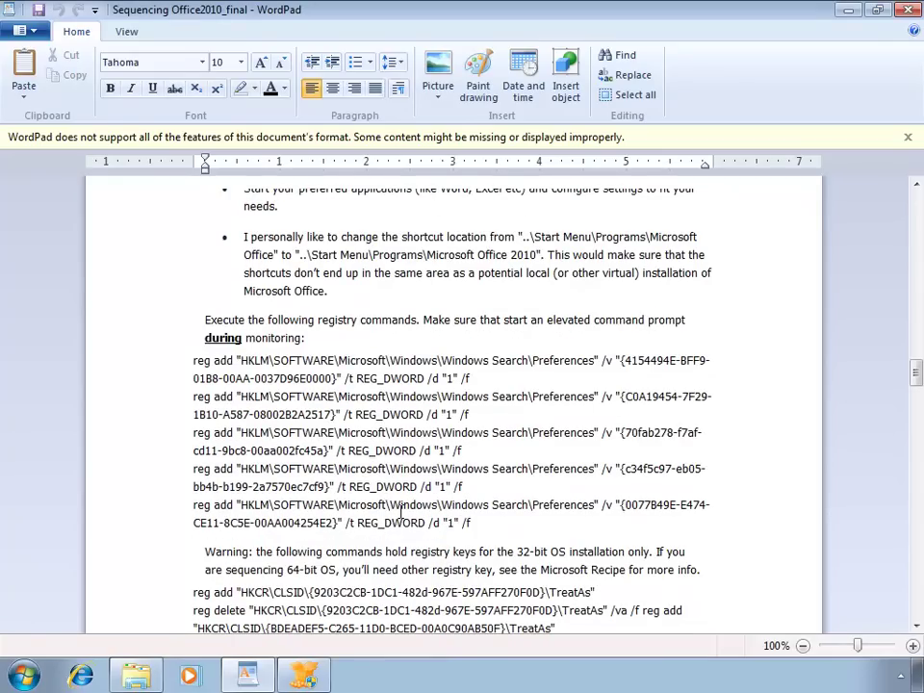
pyautogui.click(193, 361)
pyautogui.moveTo(193, 361); pyautogui.dragTo(474, 522)
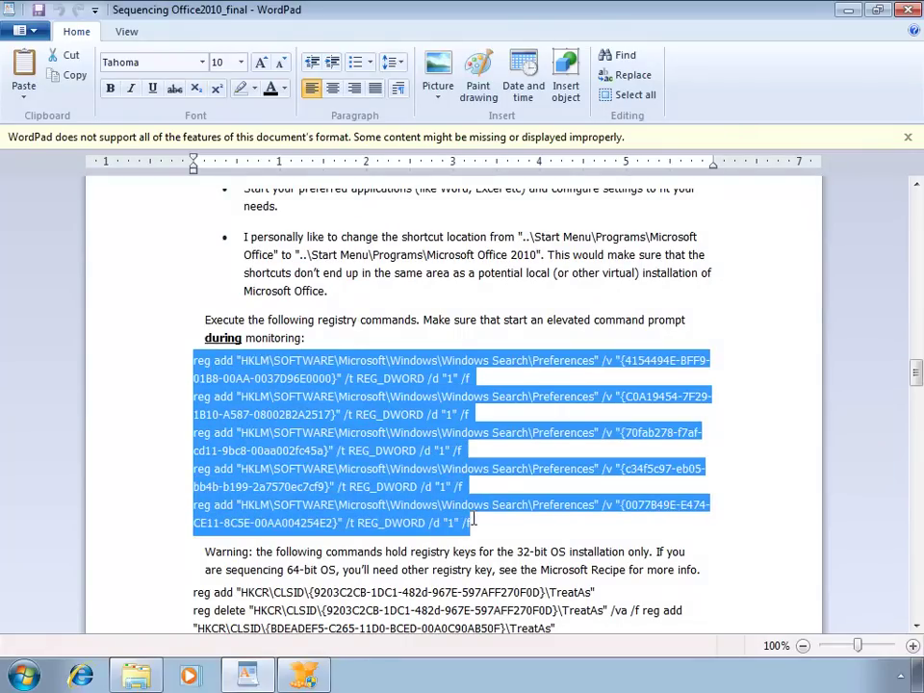
pyautogui.rightClick(374, 474)
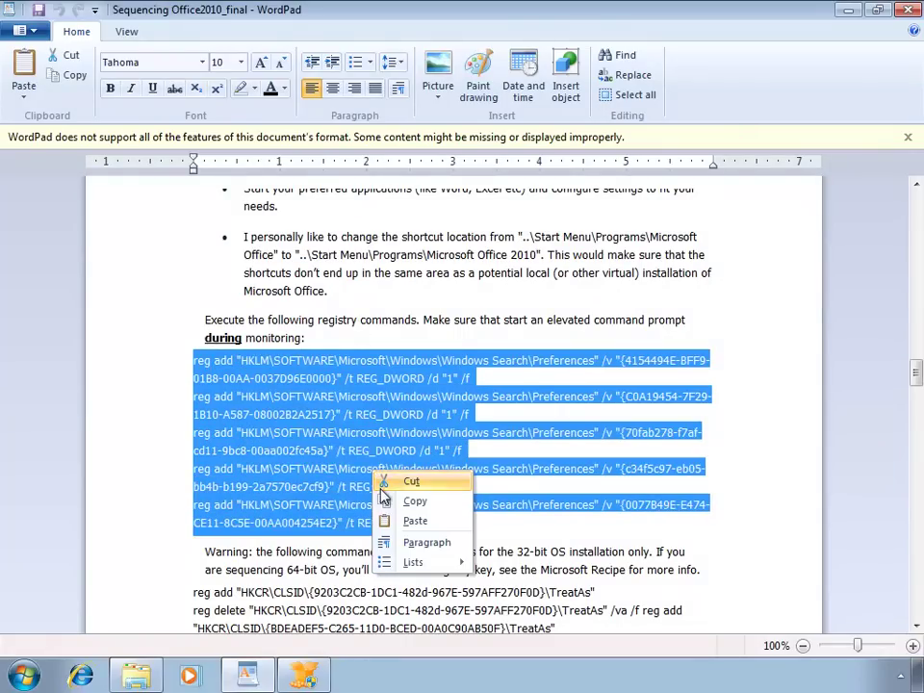
pyautogui.click(394, 501)
# Start cmd as administrator and run the copied Windows Search\Preferences registry commands in it
pyautogui.click(22, 685)
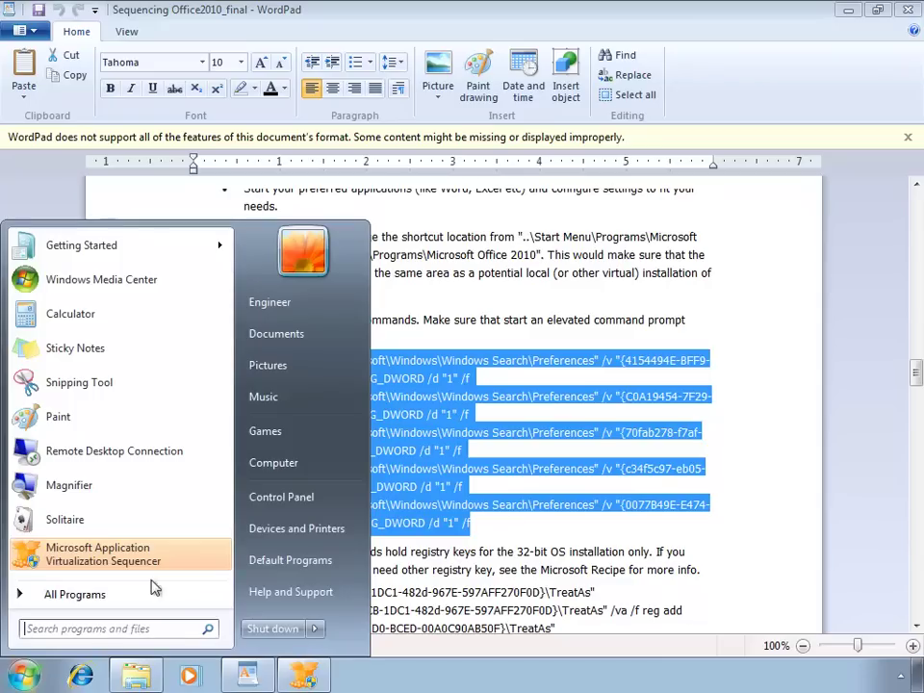
pyautogui.write('cmd')
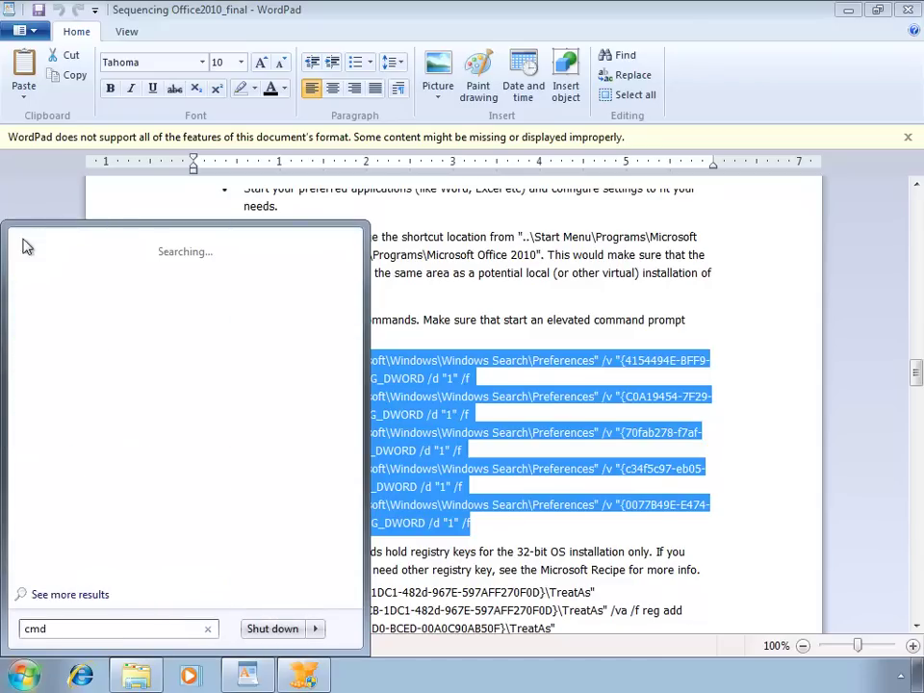
pyautogui.rightClick(69, 279)
pyautogui.click(96, 304)
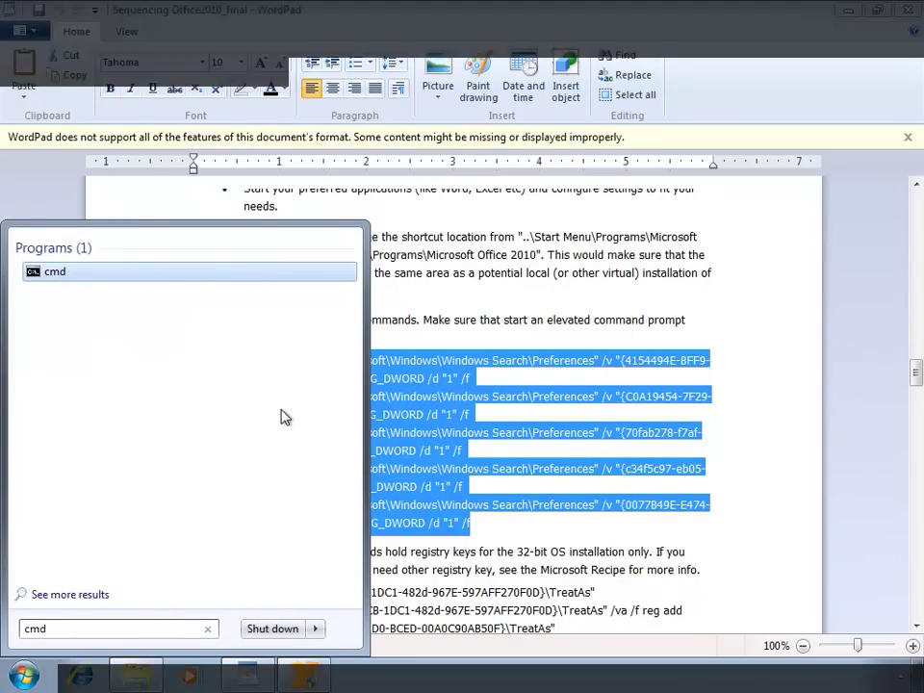
pyautogui.click(301, 422)
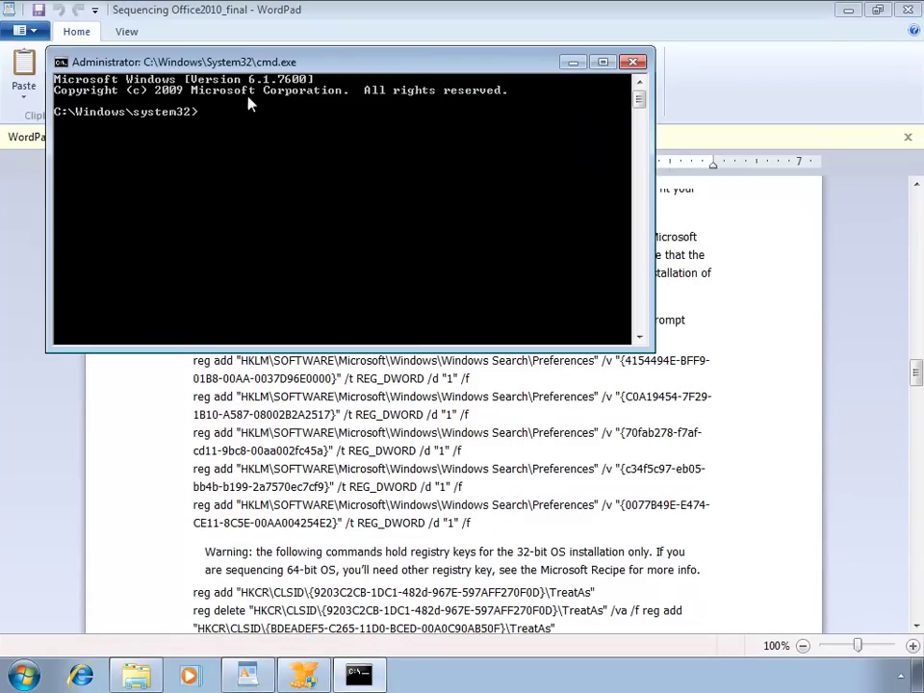
pyautogui.rightClick(229, 174)
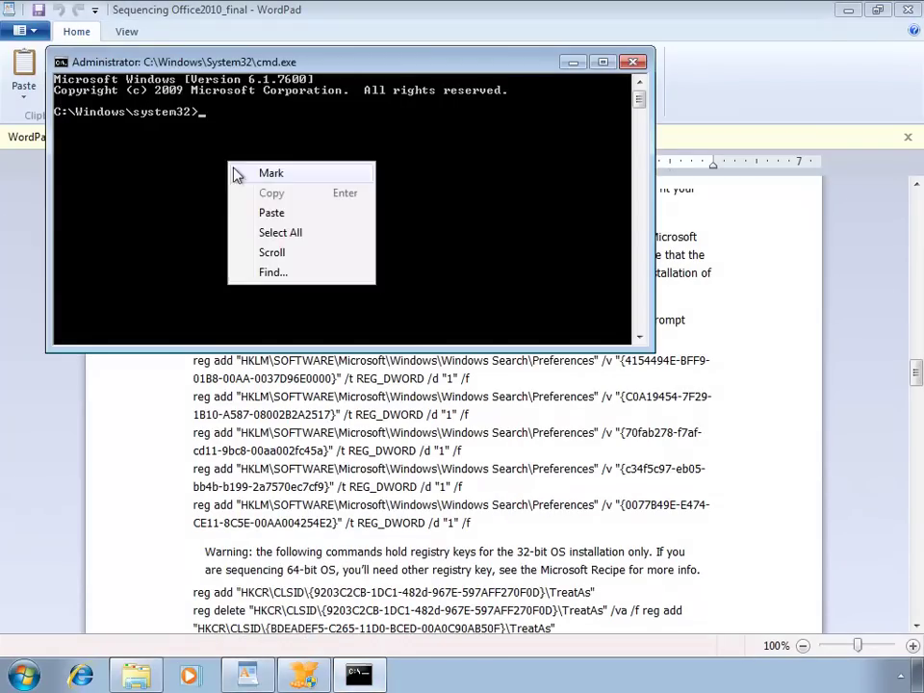
pyautogui.click(272, 213)
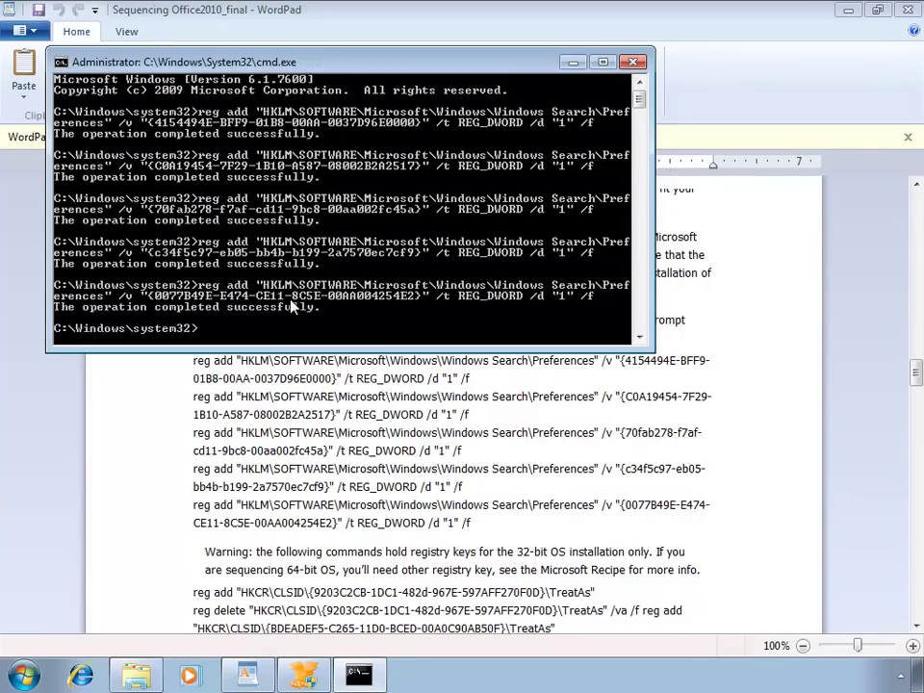
# Open Registry Editor from the command prompt, check the added DWORD values under Windows Search\Preferences, and minimize it
pyautogui.write('regedit')
pyautogui.press('Return')
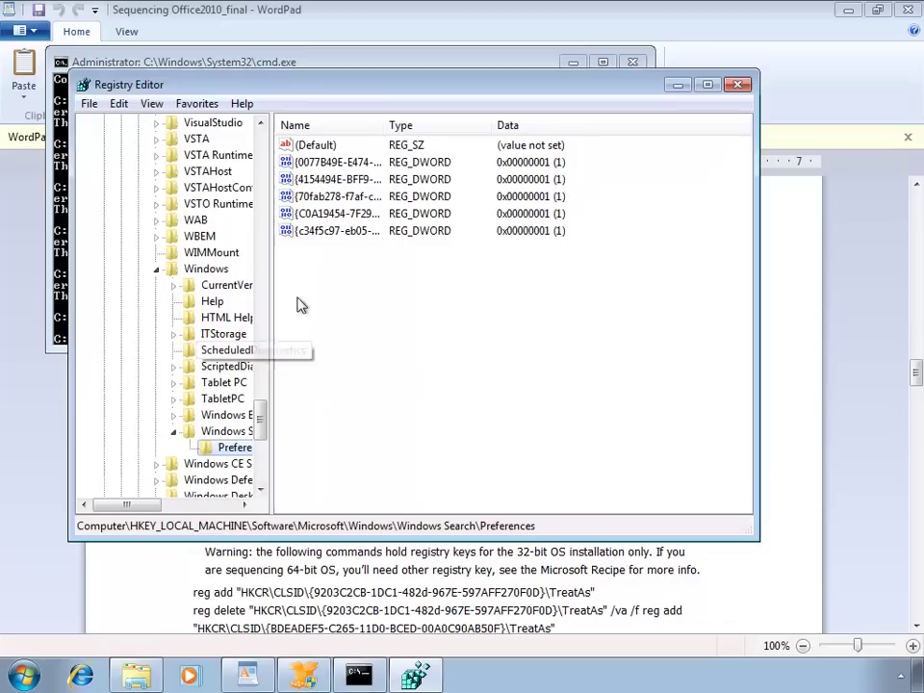
pyautogui.moveTo(339, 257); pyautogui.dragTo(318, 163)
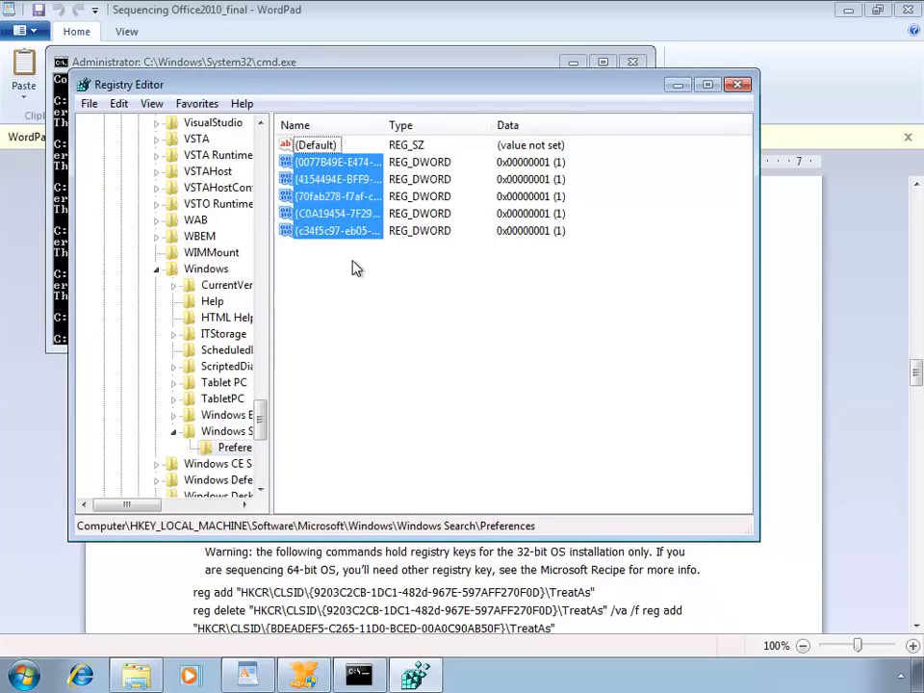
pyautogui.click(678, 84)
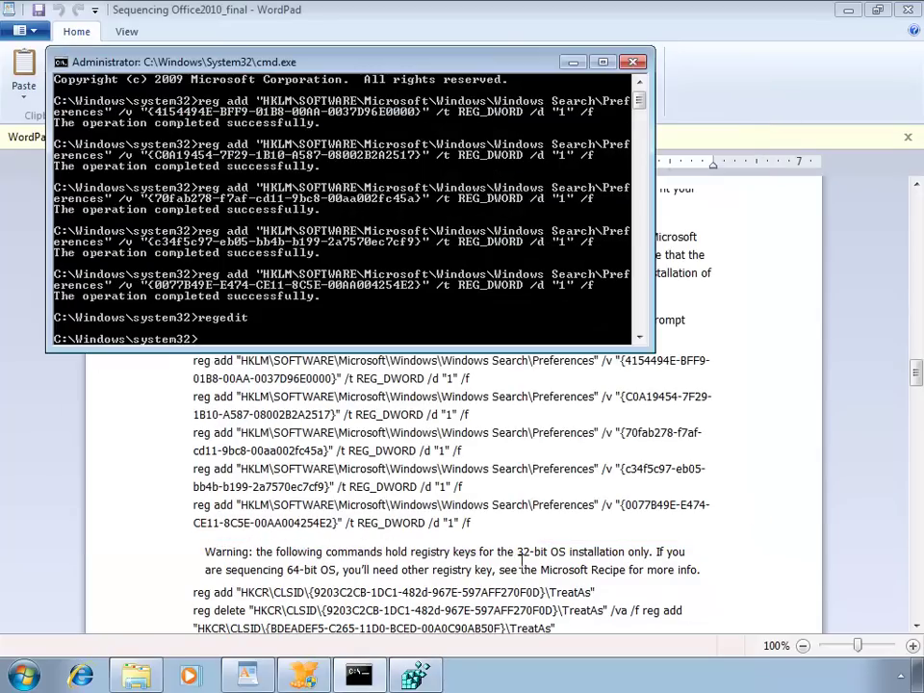
# Move the reg add command for the BDEADEF5 TreatAs key onto its own line in the WordPad document
pyautogui.click(519, 561)
pyautogui.scroll(-2, 519, 558)
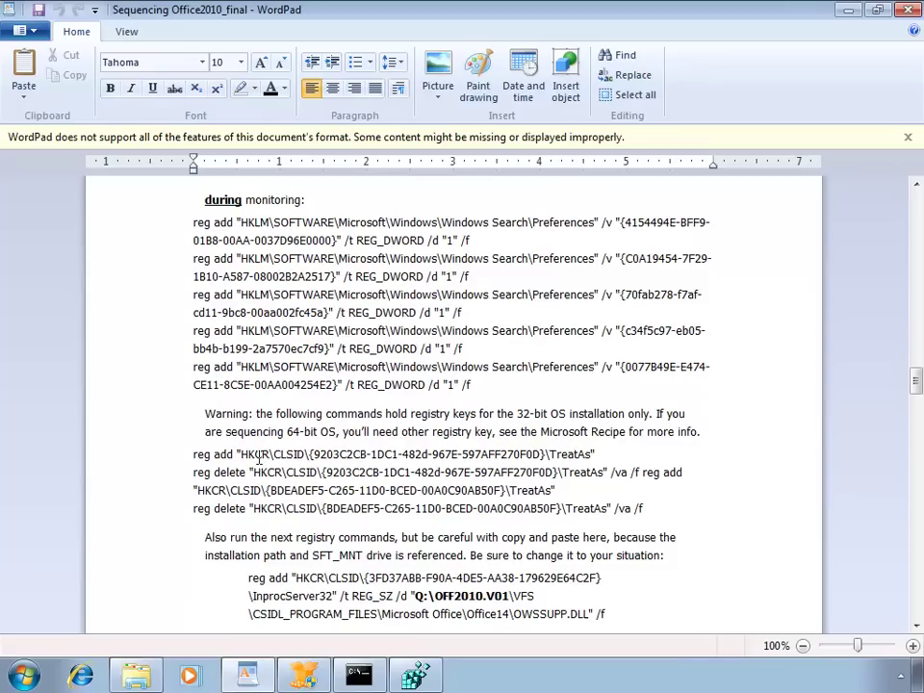
pyautogui.moveTo(192, 455); pyautogui.dragTo(642, 509)
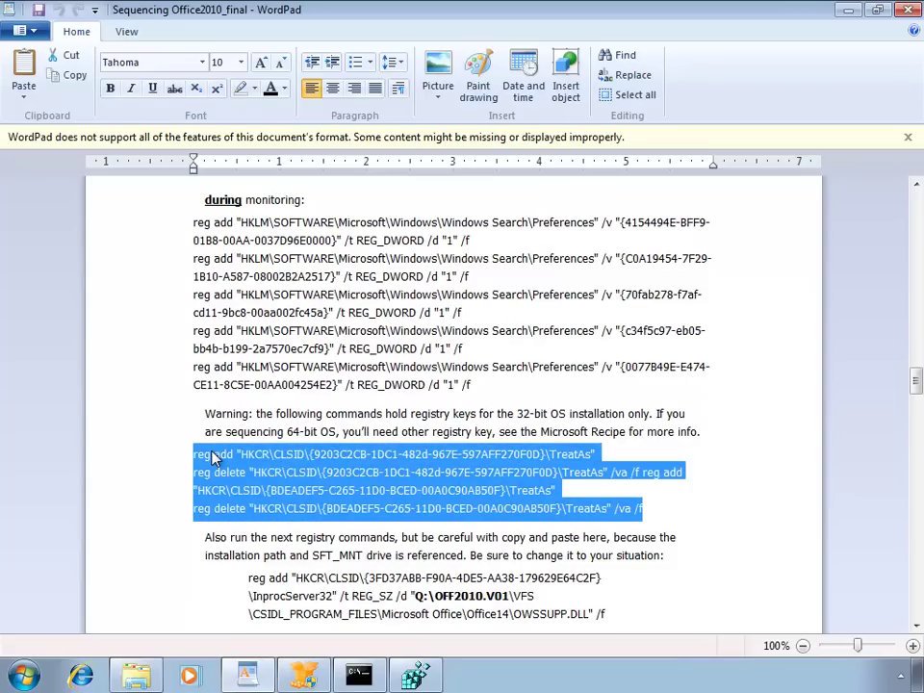
pyautogui.hotkey('ctrl', 'v')
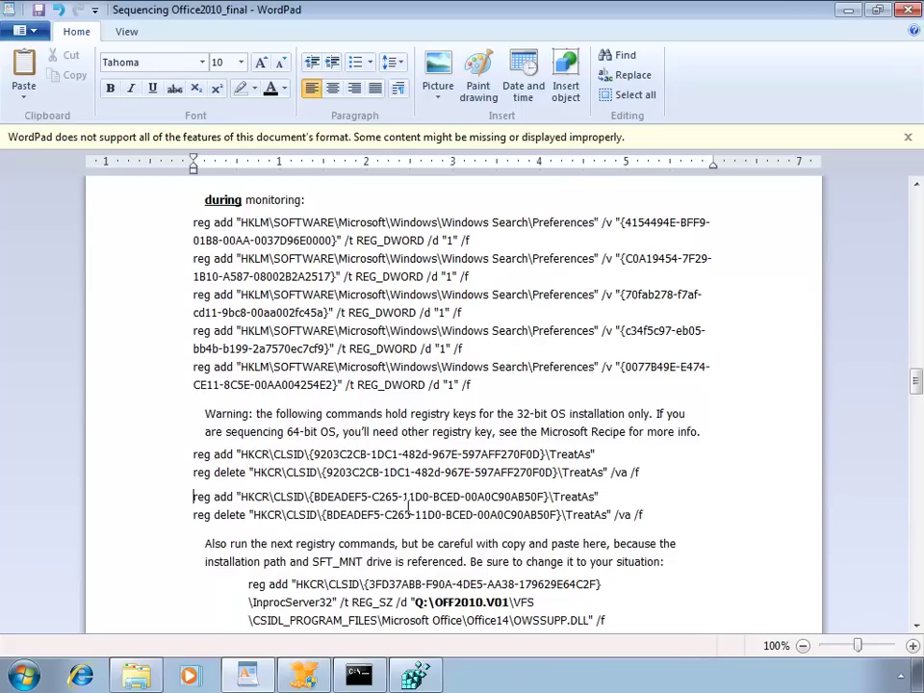
# Copy the four TreatAs reg add and reg delete commands and run them in the elevated command prompt
pyautogui.moveTo(194, 453); pyautogui.dragTo(669, 553)
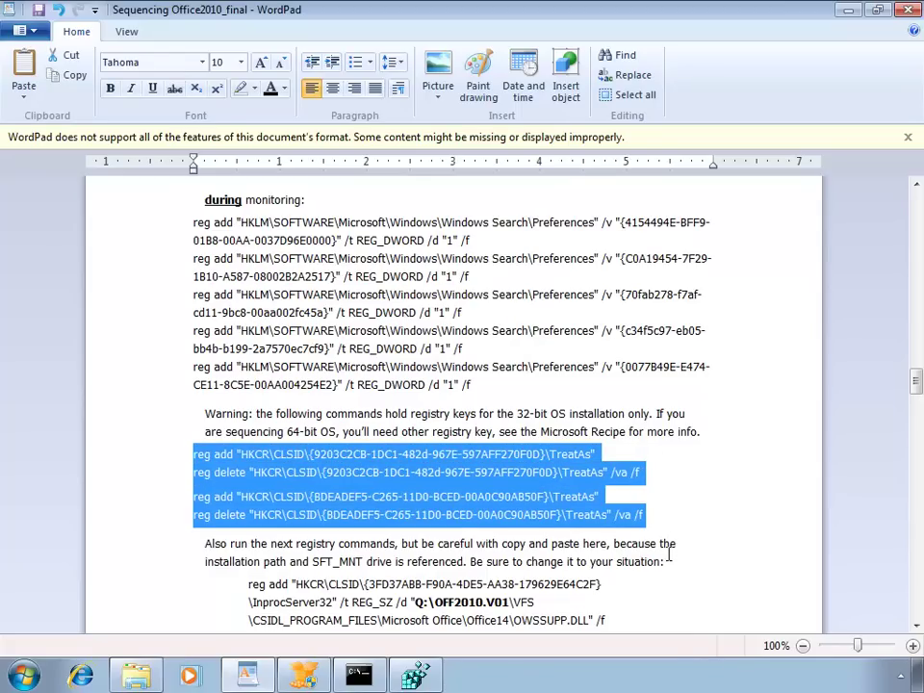
pyautogui.click(358, 676)
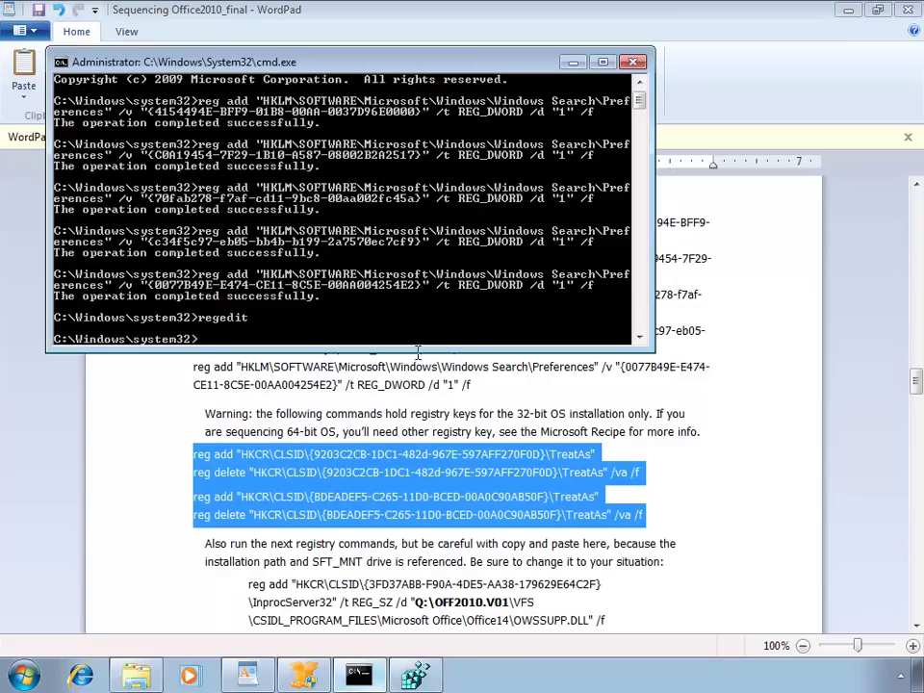
pyautogui.rightClick(300, 216)
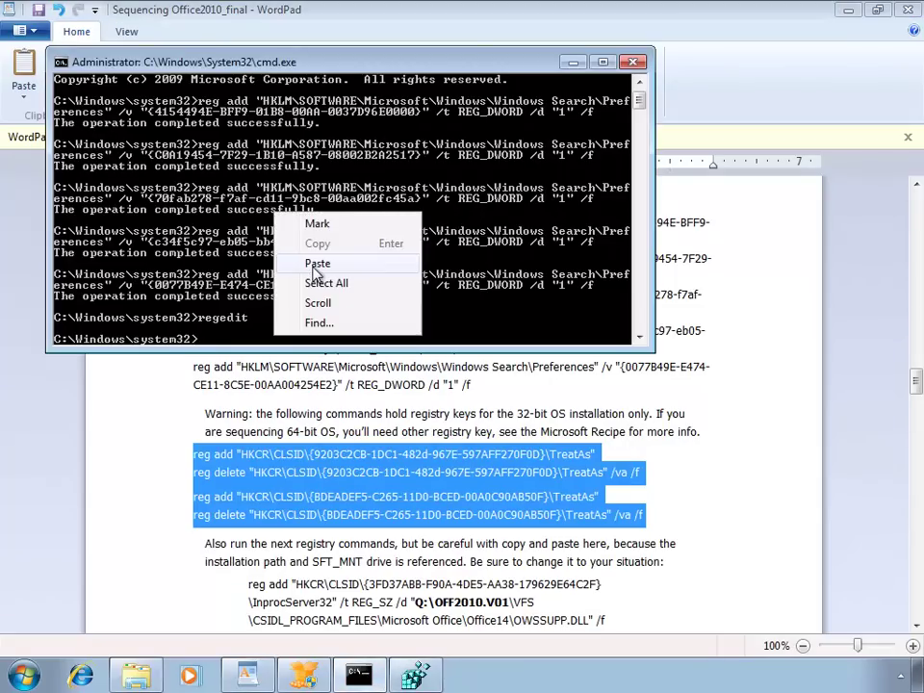
pyautogui.click(318, 262)
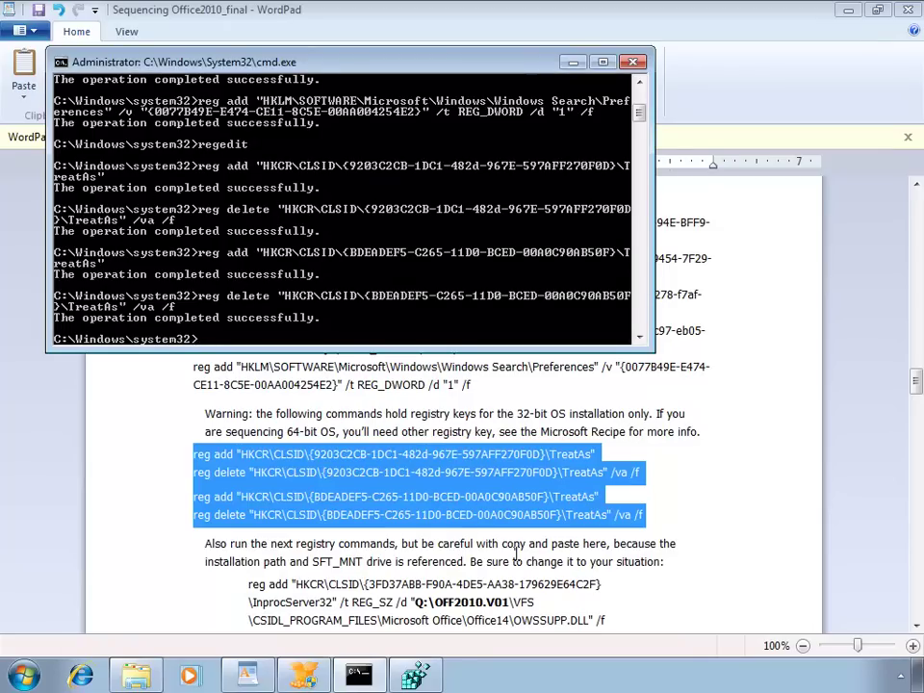
# Copy the four InprocServer32 reg add commands that reference Q:\OFF2010.V01 and run them in the elevated command prompt
pyautogui.hotkey('alt', 'Tab')
pyautogui.scroll(-2, 517, 555)
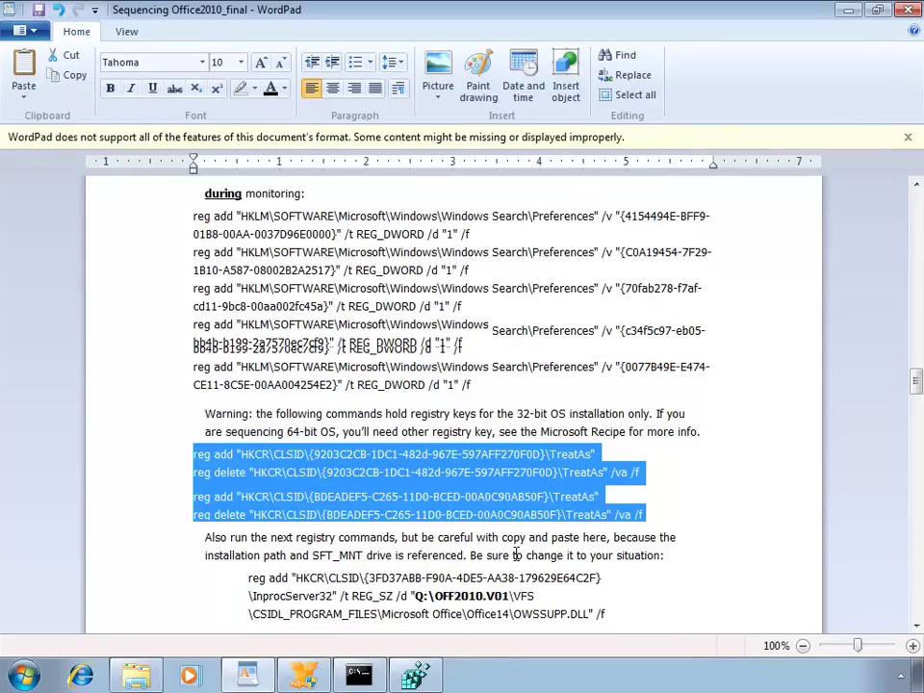
pyautogui.scroll(-4, 517, 555)
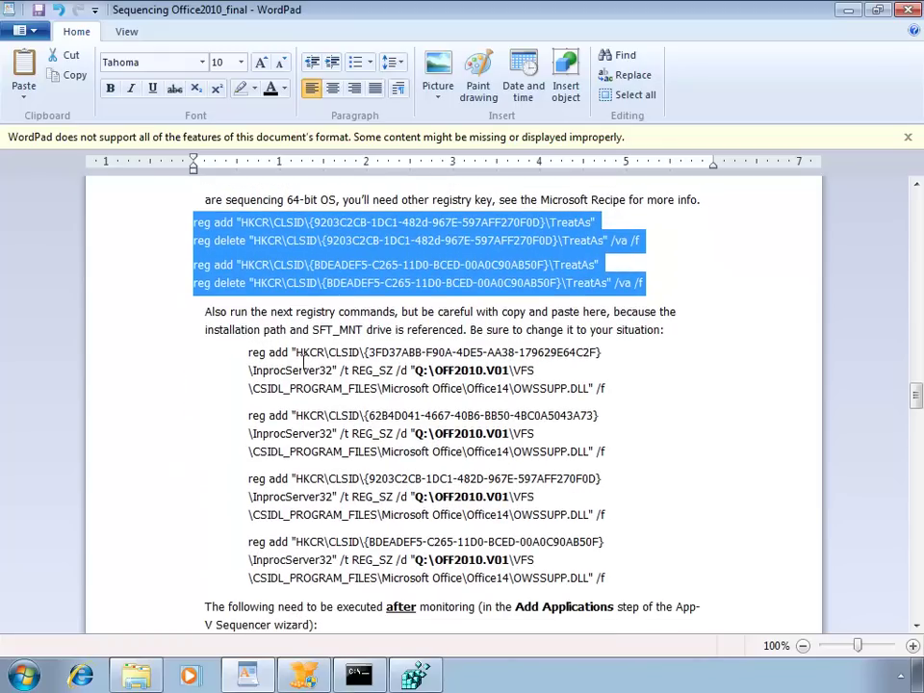
pyautogui.click(249, 351)
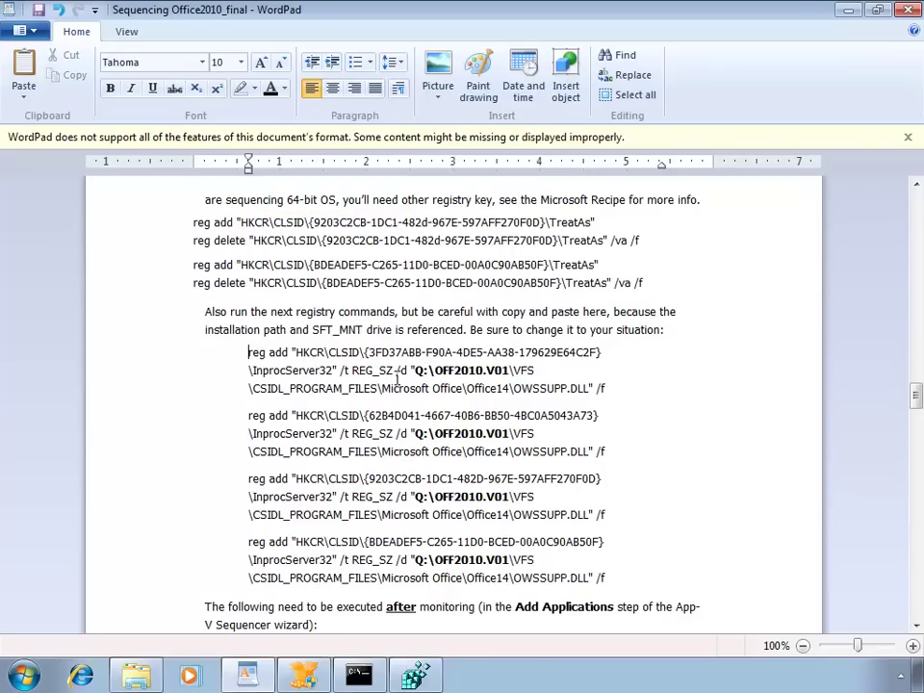
pyautogui.moveTo(416, 370); pyautogui.dragTo(508, 371)
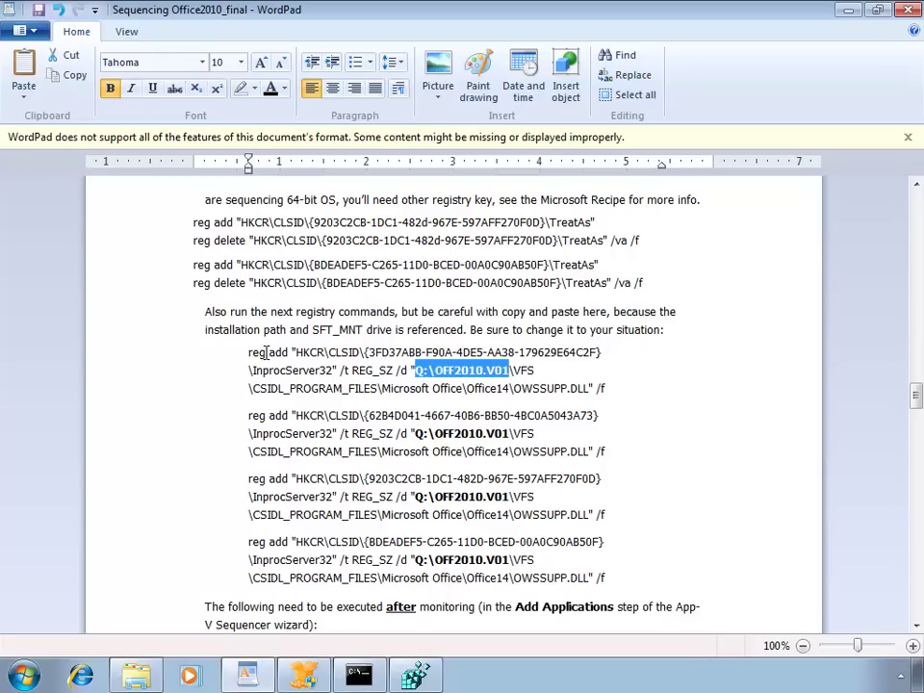
pyautogui.moveTo(248, 353); pyautogui.dragTo(615, 582)
pyautogui.hotkey('ctrl', 'c')
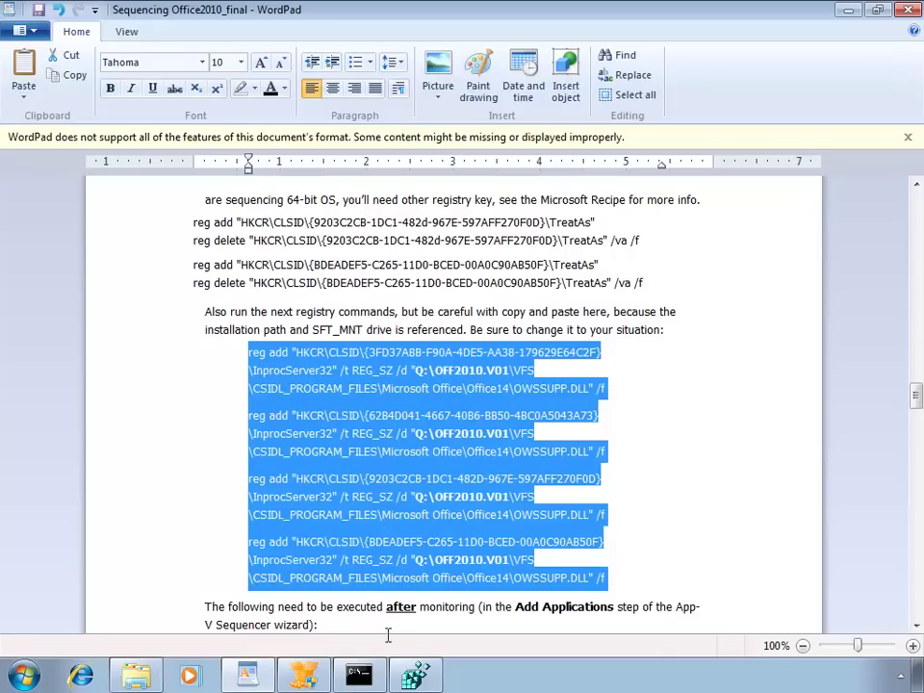
pyautogui.click(364, 676)
pyautogui.rightClick(226, 203)
pyautogui.click(269, 252)
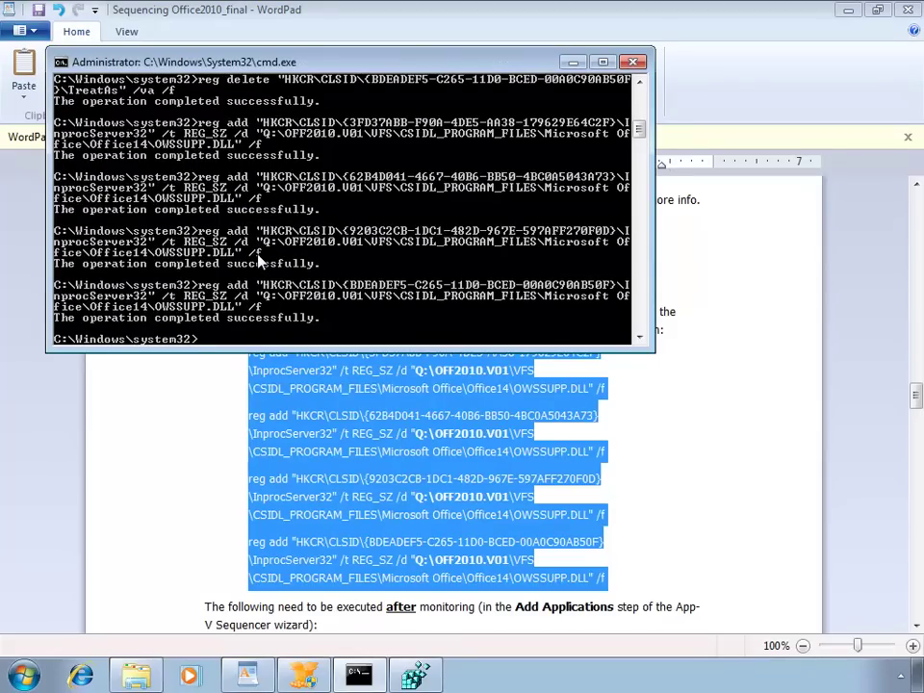
# Open Registry Editor from the command prompt, check the default data of the BDEADEF5 CLSID's InprocServer32 key, and close both windows
pyautogui.write('regedi')
pyautogui.write('t')
pyautogui.press('Return')
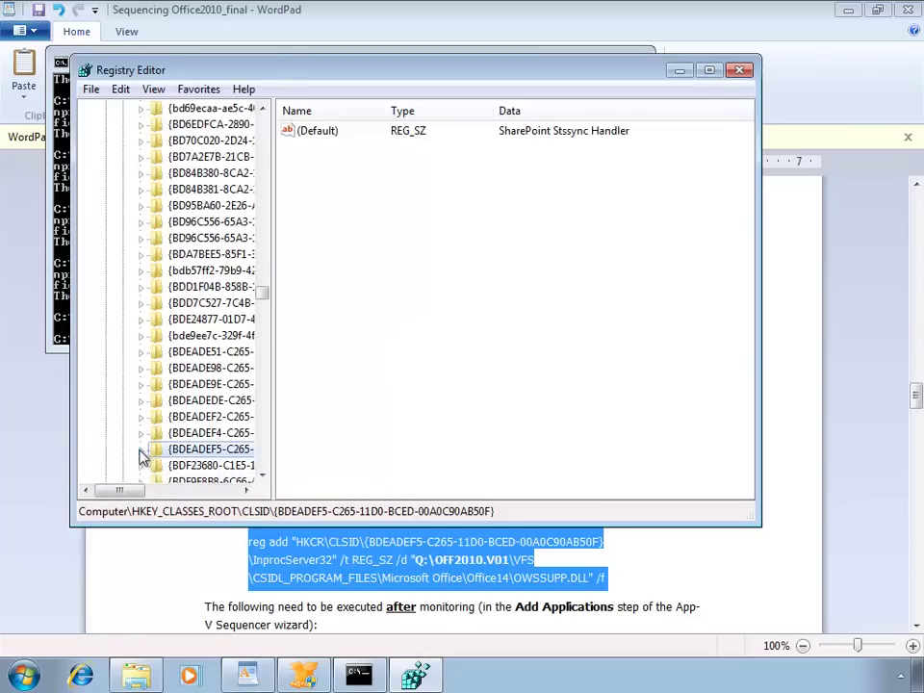
pyautogui.click(142, 448)
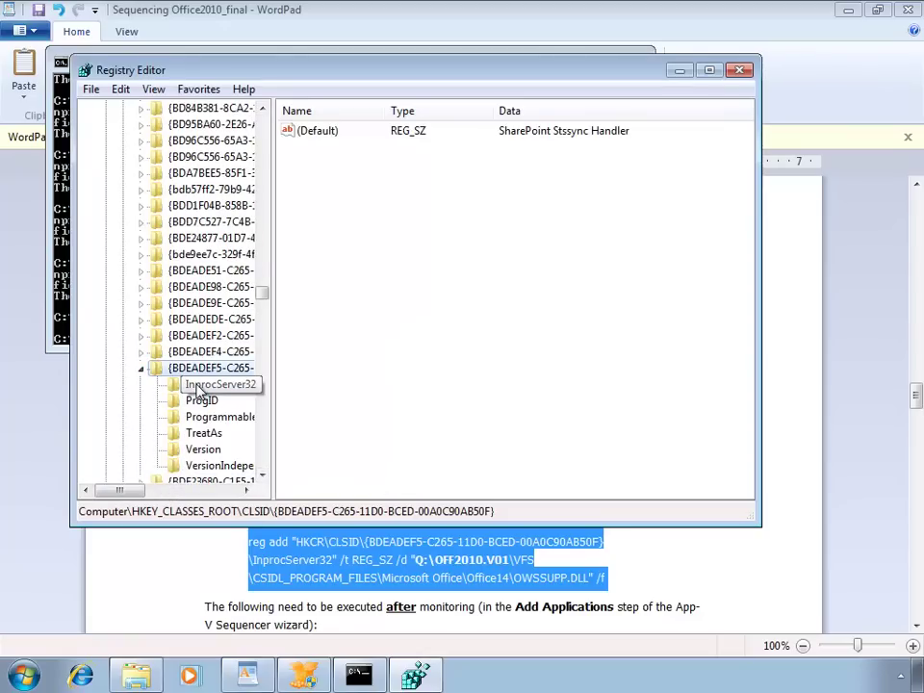
pyautogui.click(198, 386)
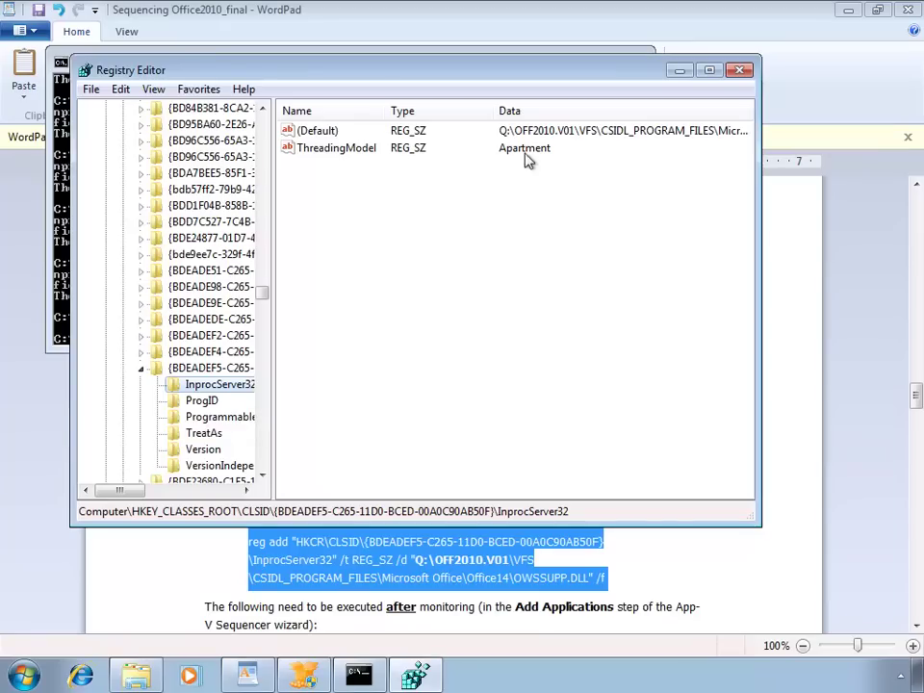
pyautogui.moveTo(760, 144); pyautogui.dragTo(833, 144)
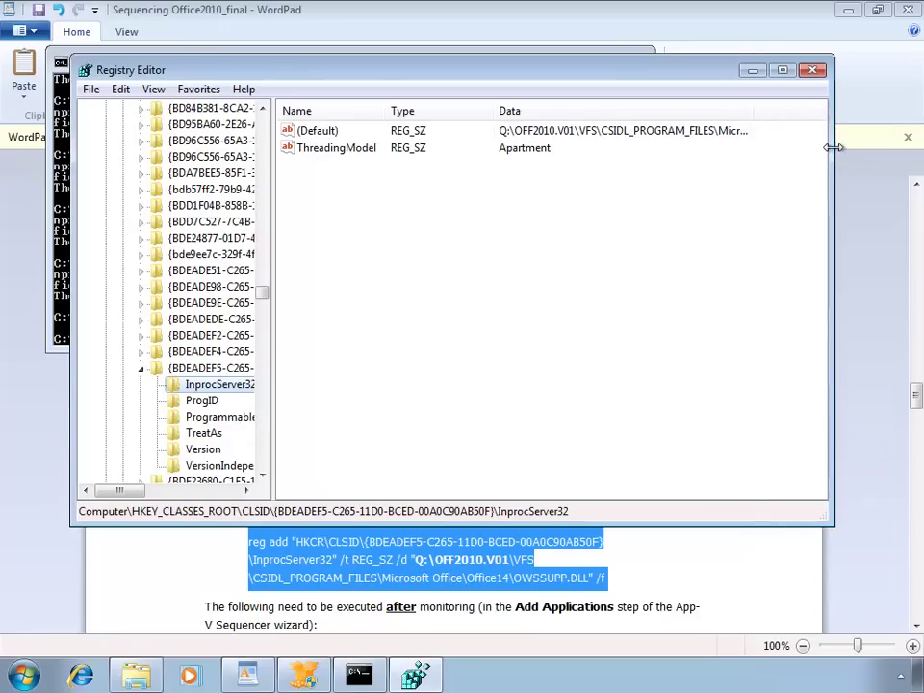
pyautogui.doubleClick(756, 115)
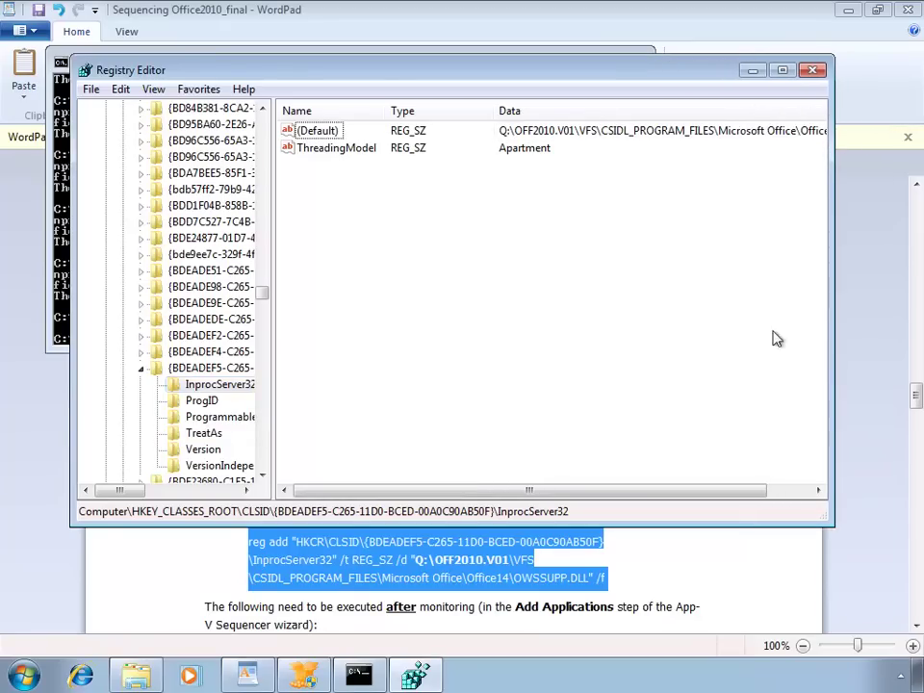
pyautogui.moveTo(673, 491); pyautogui.dragTo(719, 491)
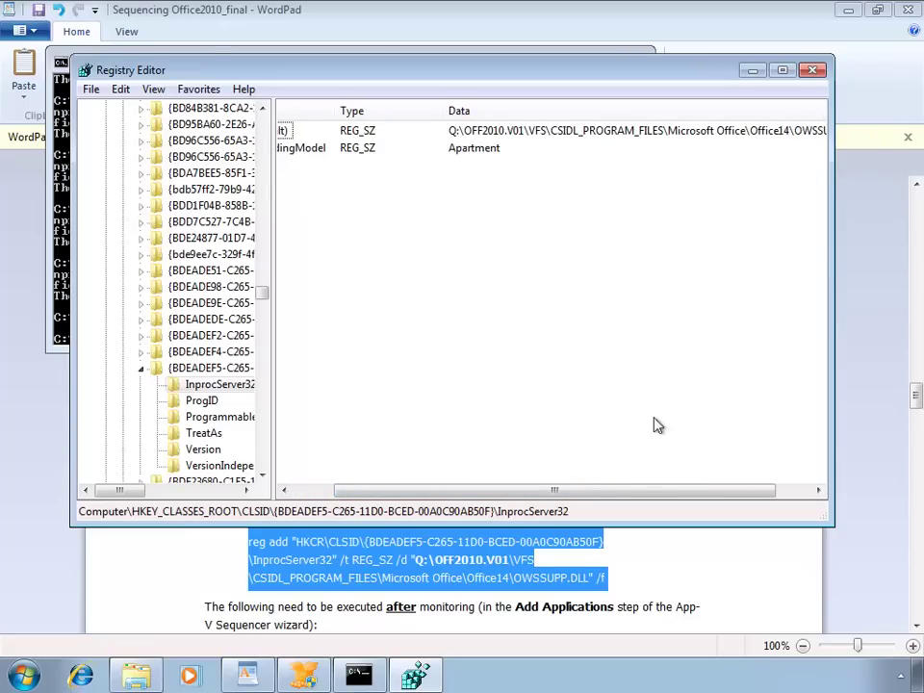
pyautogui.moveTo(535, 491); pyautogui.dragTo(615, 491)
pyautogui.hotkey('alt', 'F4')
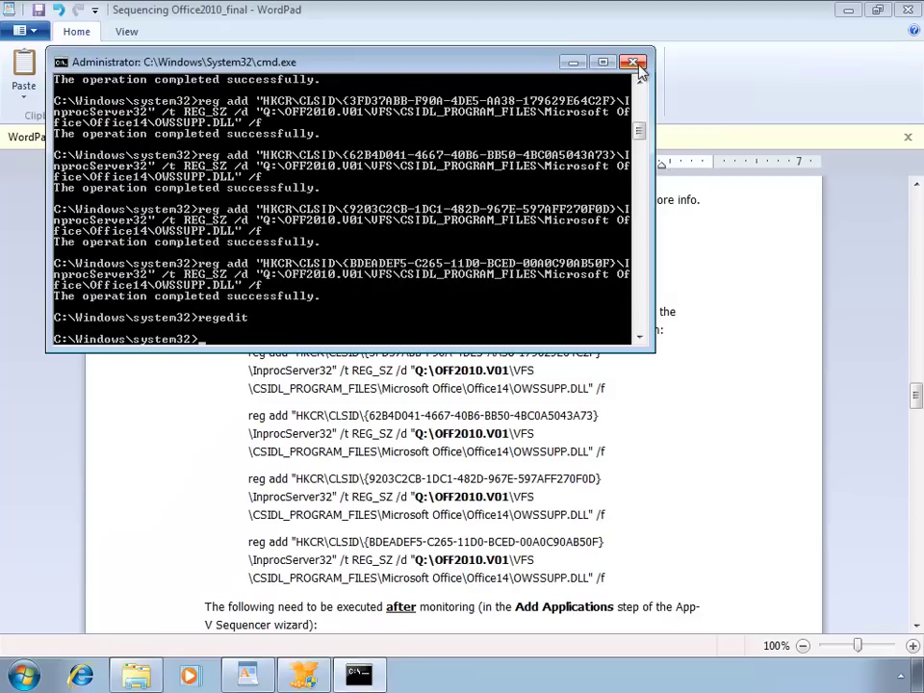
pyautogui.click(633, 63)
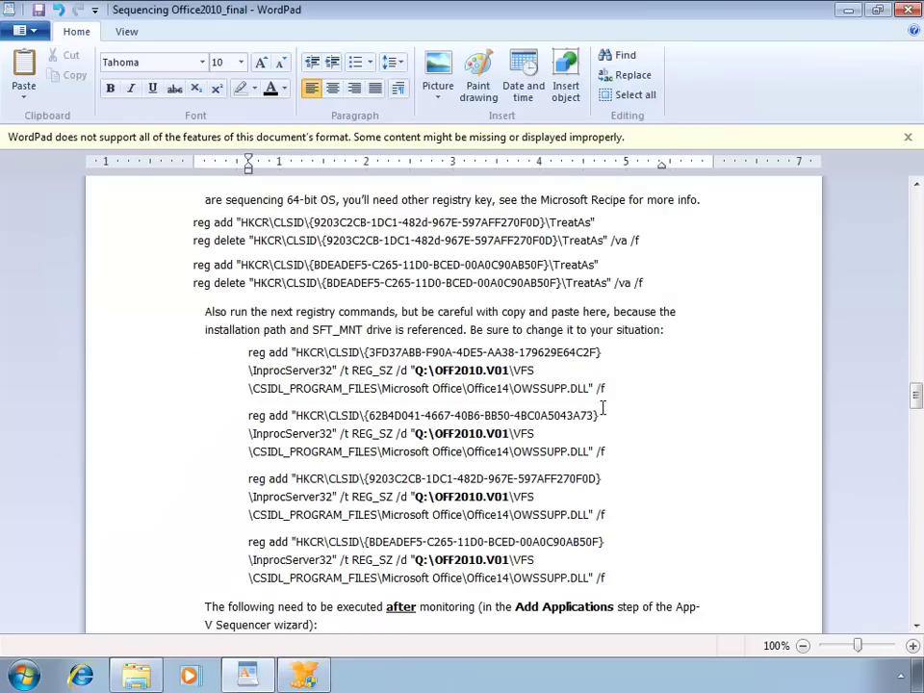
# Open the Q:\OFF2010.V01\MsOffice\Office14 folder in Windows Explorer
pyautogui.scroll(-1, 610, 406)
pyautogui.scroll(-2, 610, 414)
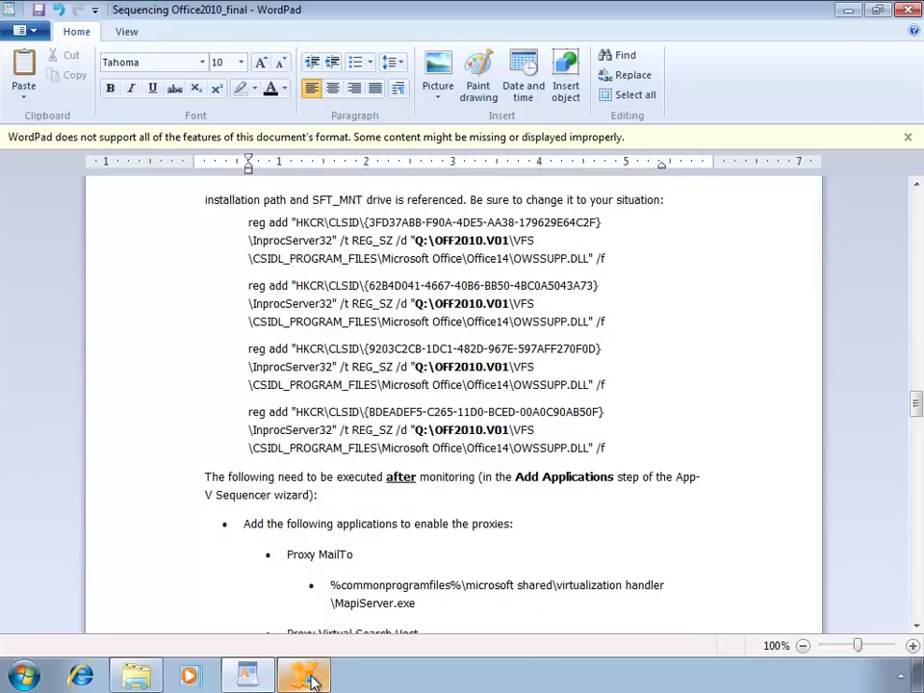
pyautogui.moveTo(303, 676)
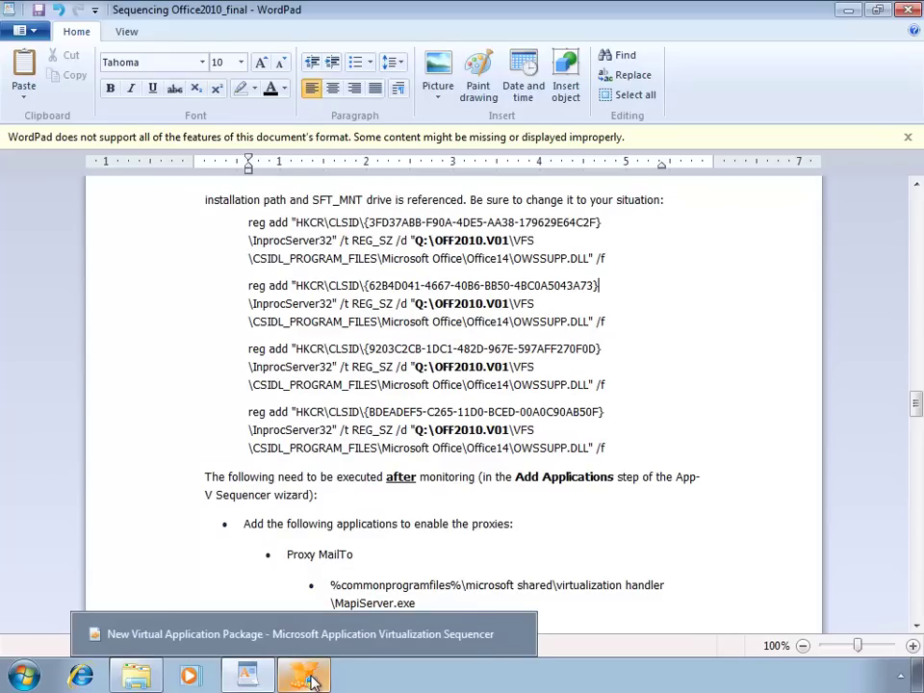
pyautogui.click(21, 678)
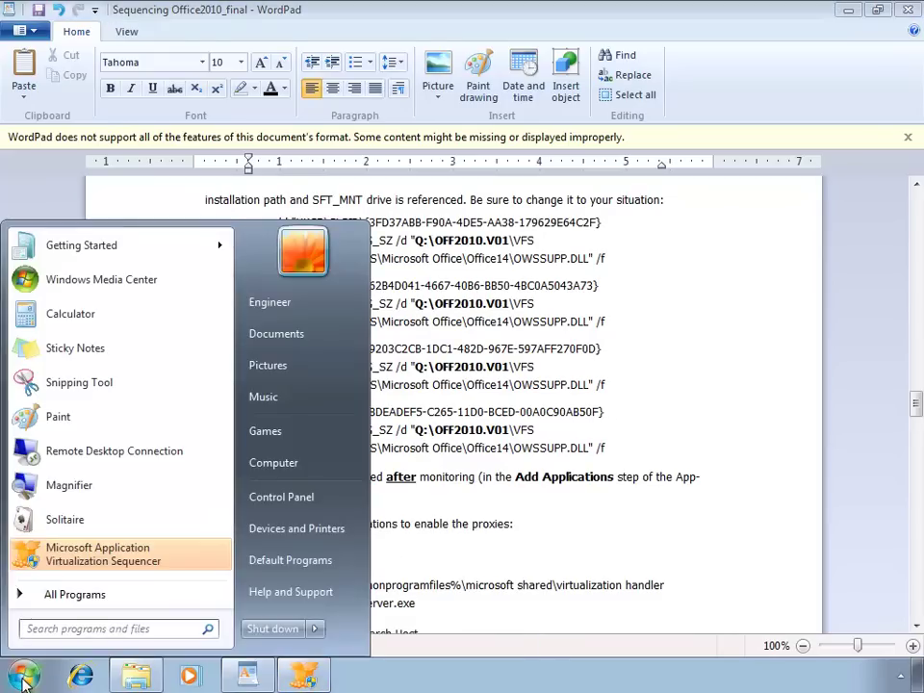
pyautogui.click(288, 462)
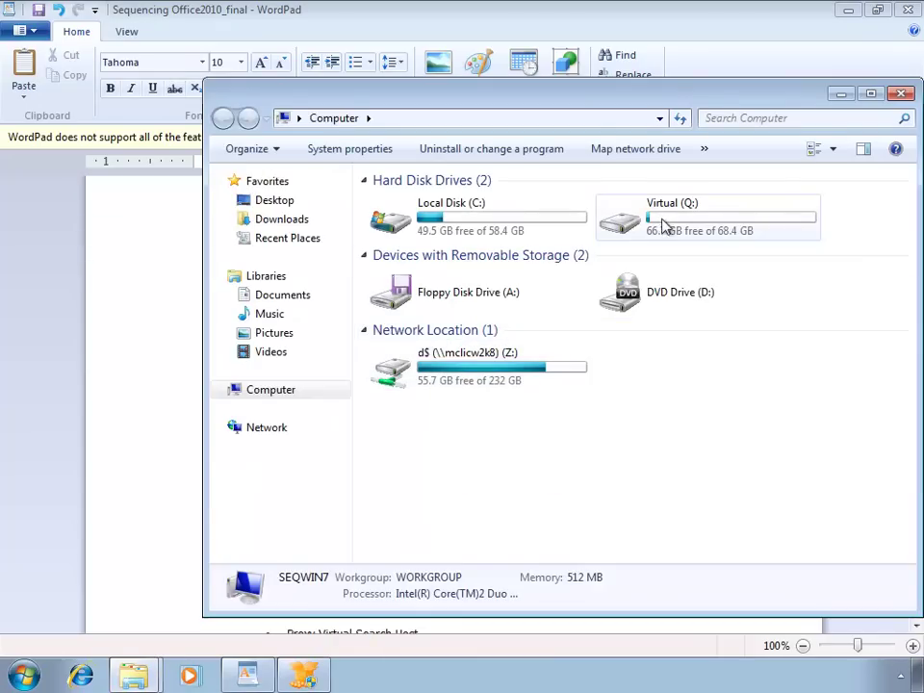
pyautogui.doubleClick(639, 224)
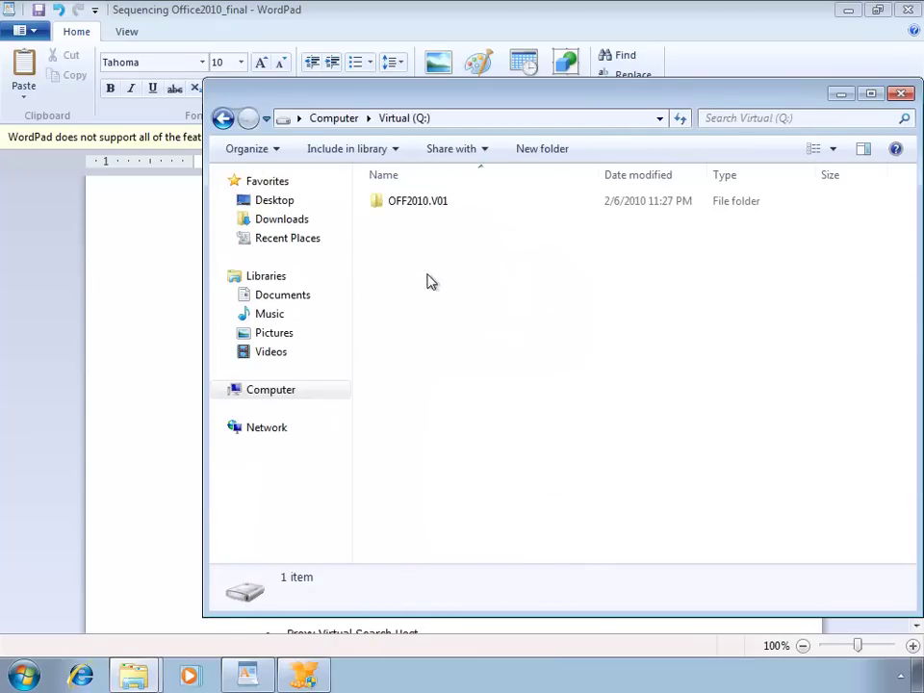
pyautogui.doubleClick(426, 210)
pyautogui.doubleClick(410, 213)
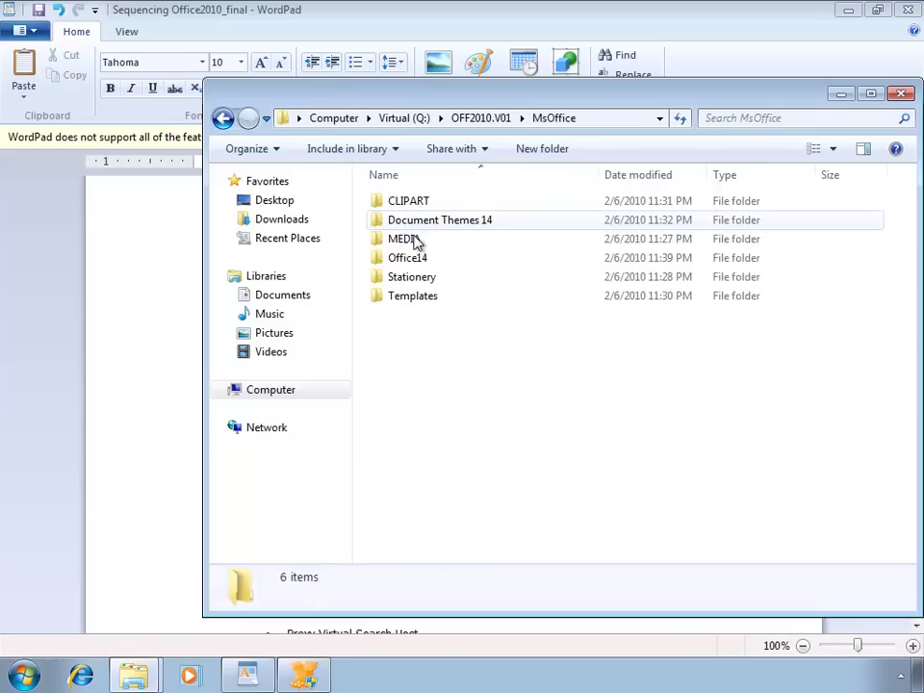
pyautogui.doubleClick(420, 260)
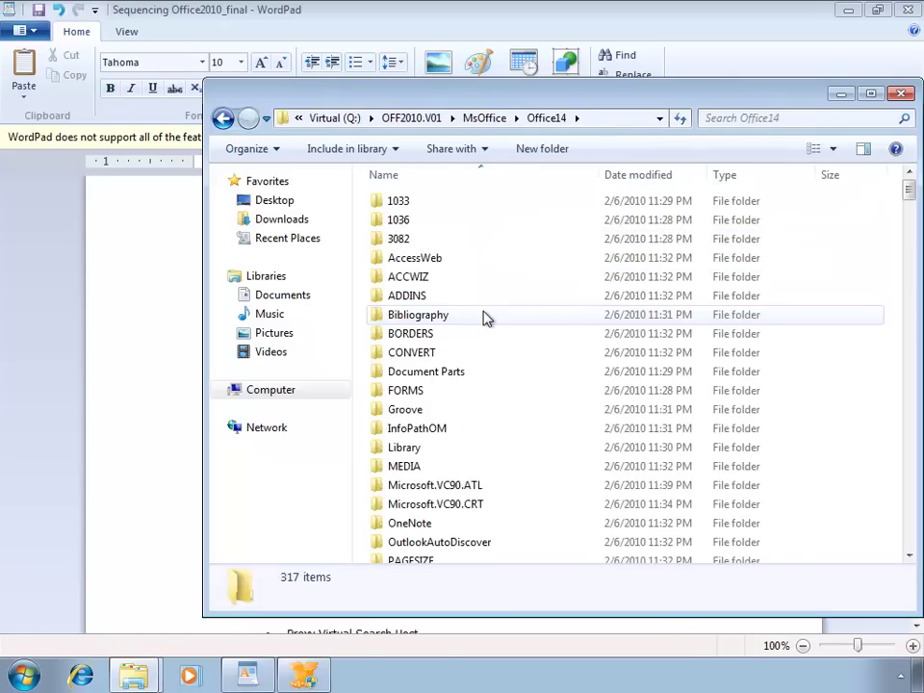
# Launch WINWORD from the Office14 folder, accept "Don't make changes" in the welcome dialog, and close Word
pyautogui.write('winword')
pyautogui.press('Return')
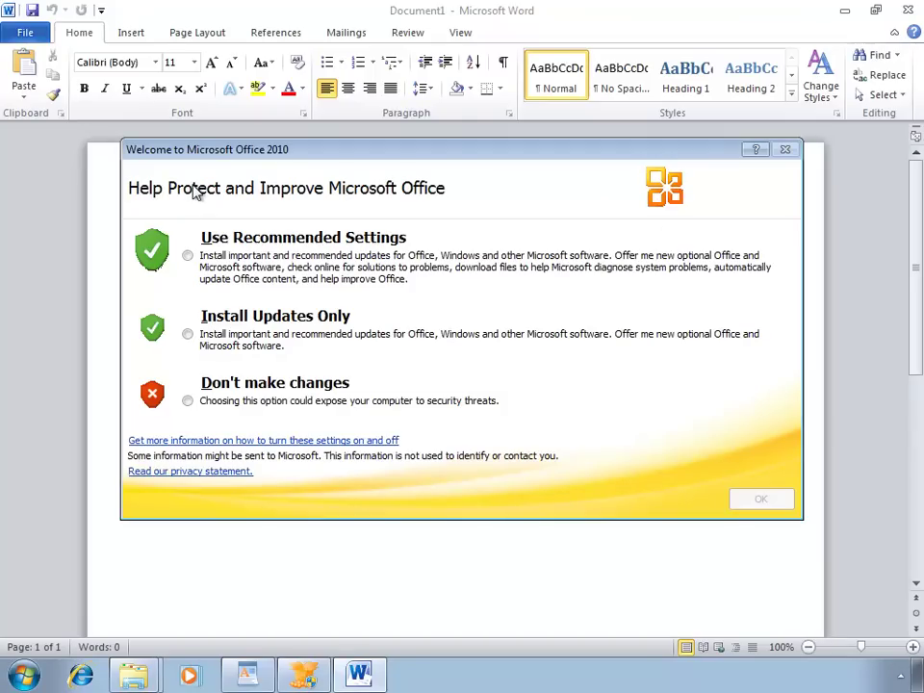
pyautogui.click(187, 401)
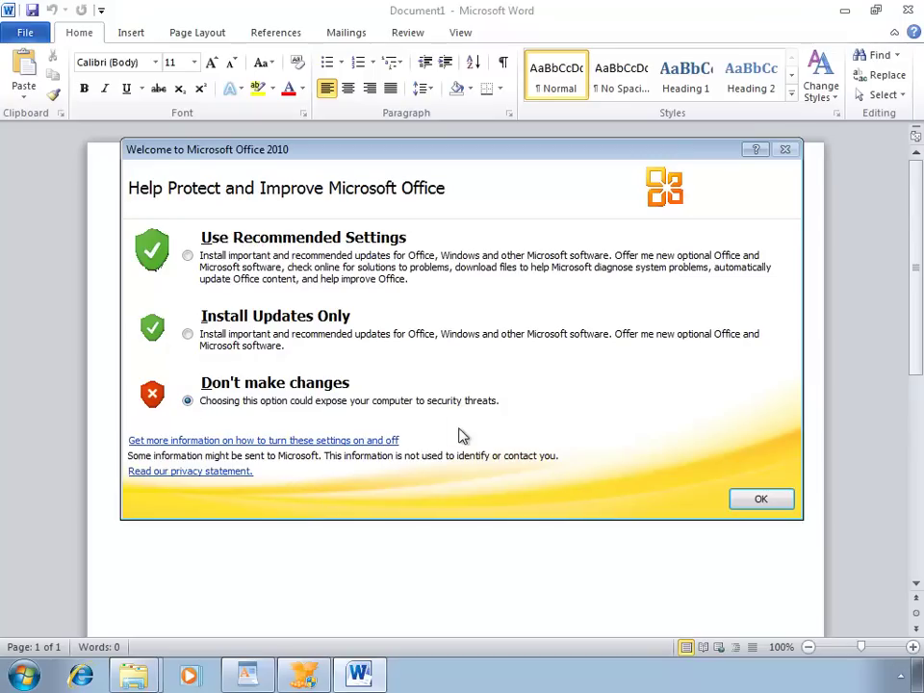
pyautogui.click(762, 500)
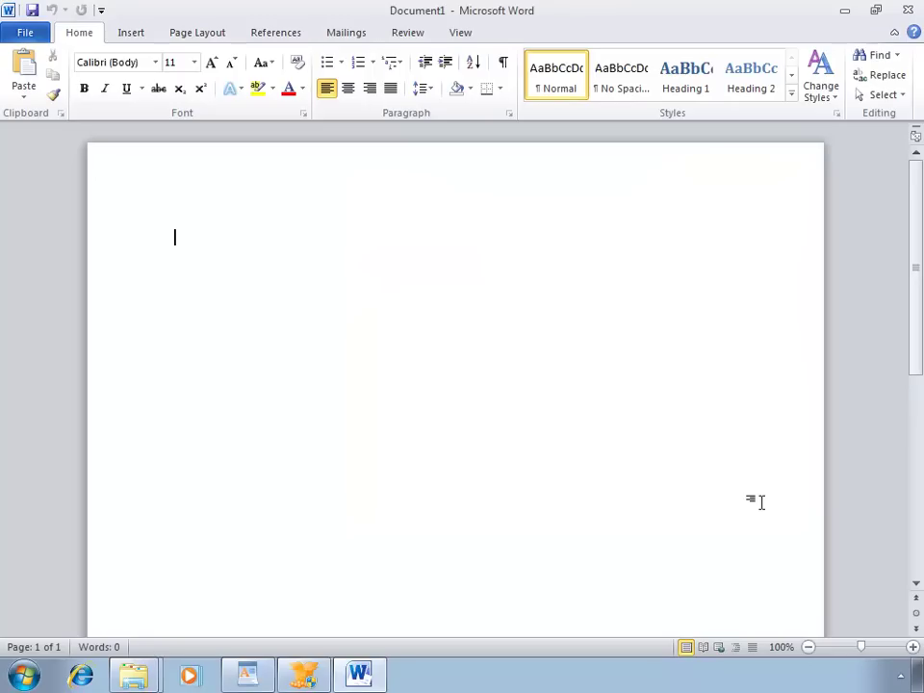
pyautogui.click(907, 9)
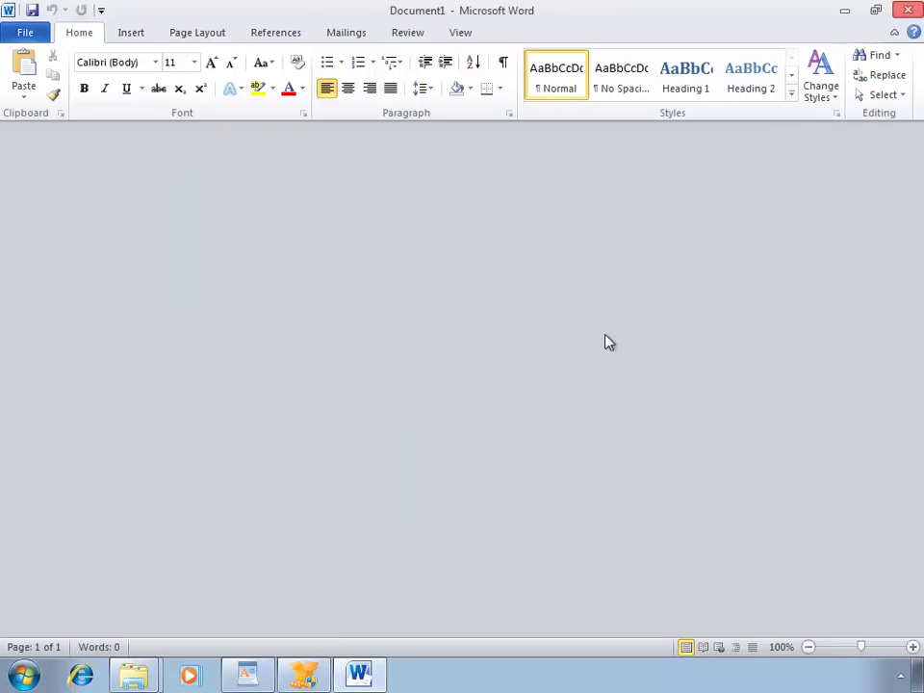
# Find and launch EXCEL from the Office14 folder, and close it once the blank workbook has loaded
pyautogui.scroll(20, 575, 369)
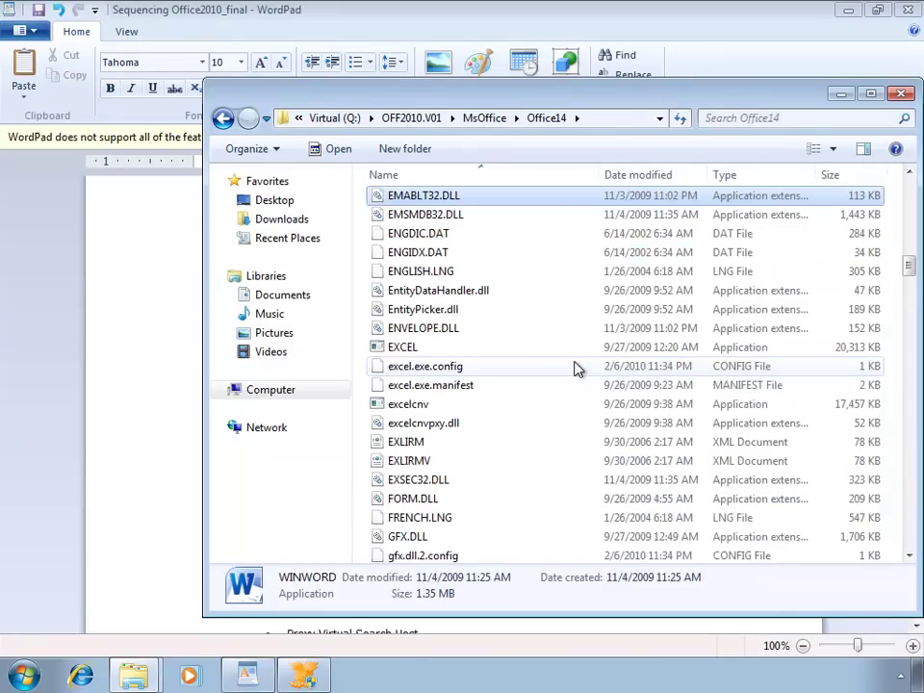
pyautogui.click(575, 367)
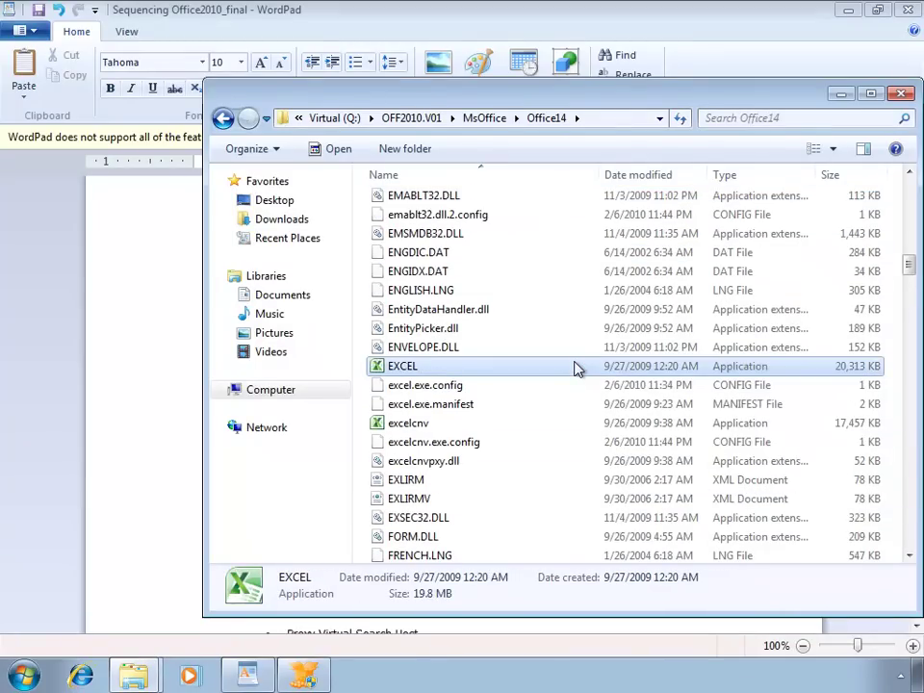
pyautogui.doubleClick(575, 366)
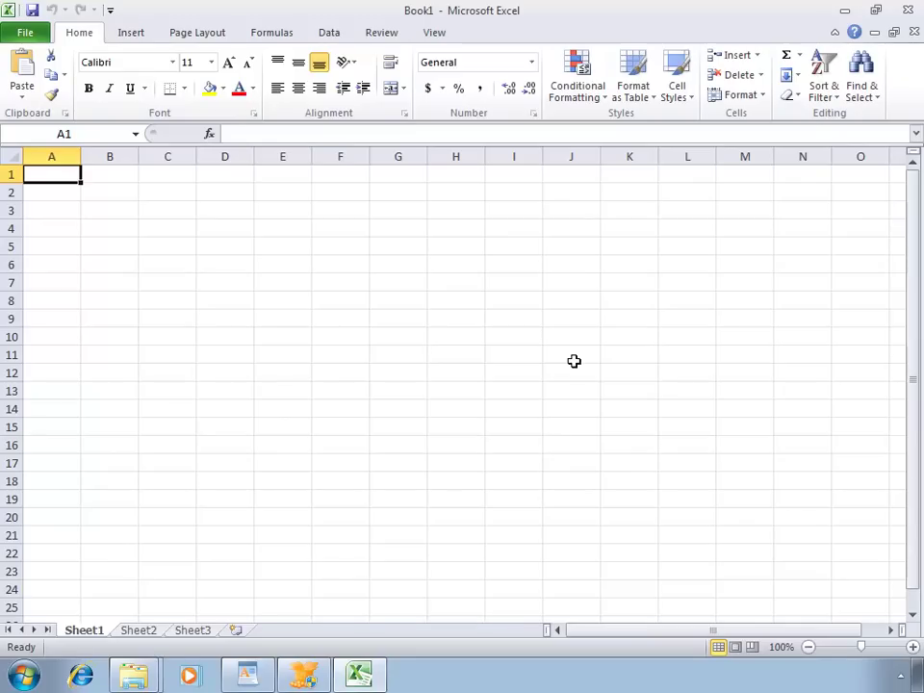
pyautogui.click(910, 14)
# Launch POWERPNT from the Office14 folder, then close PowerPoint and the folder window
pyautogui.scroll(-10, 542, 392)
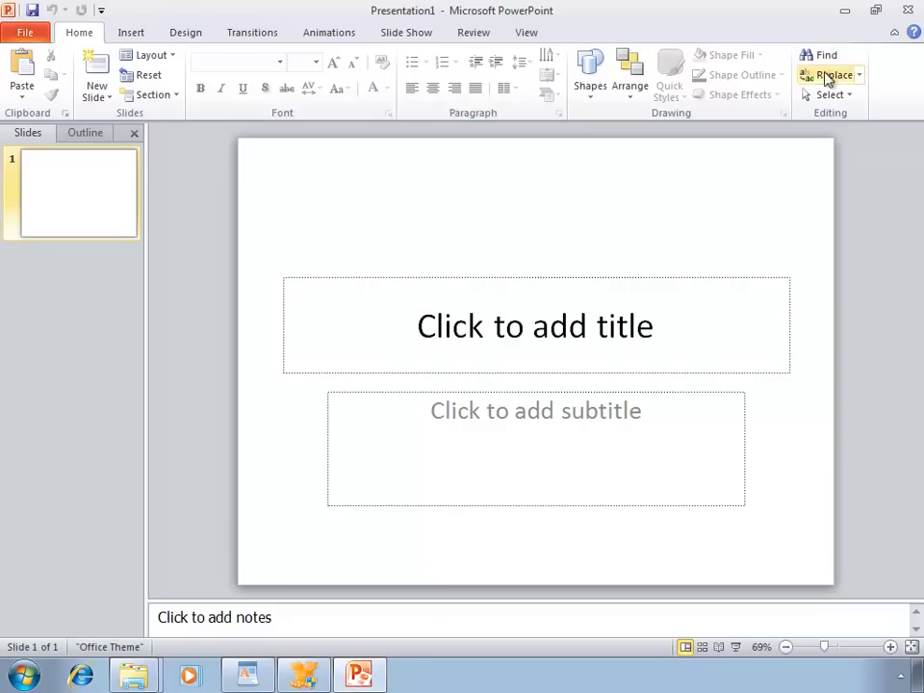
pyautogui.click(909, 13)
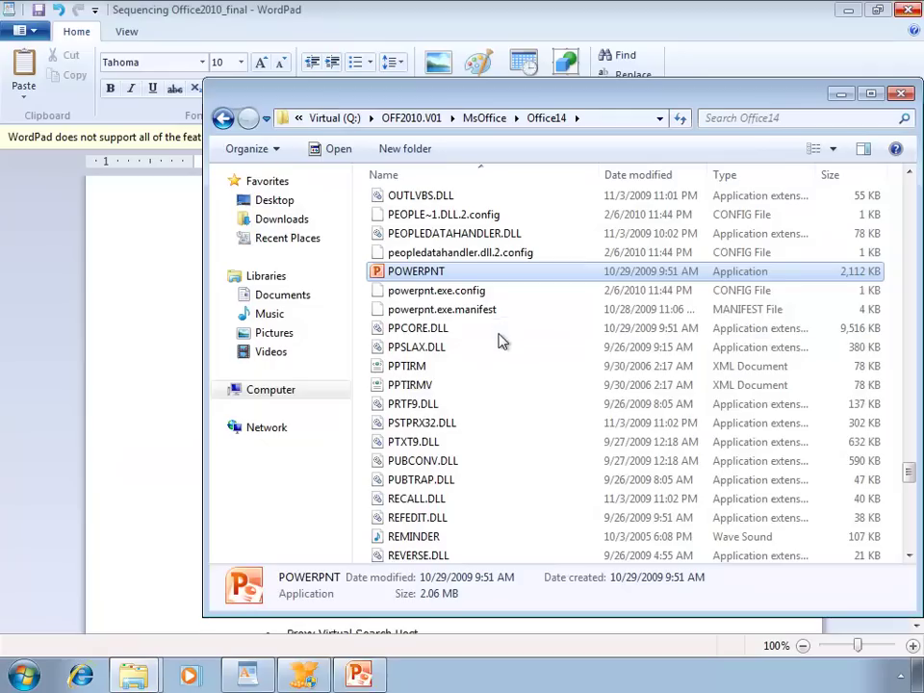
pyautogui.click(902, 94)
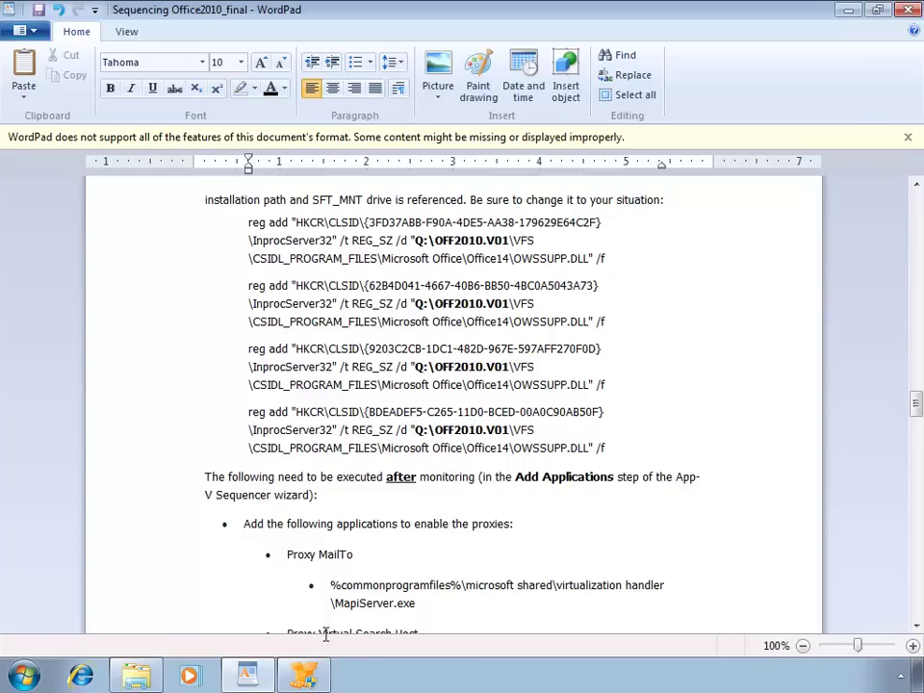
# Switch to the Application Virtualization Sequencer, stop monitoring the installation, and advance to the Configure Applications page
pyautogui.moveTo(309, 681)
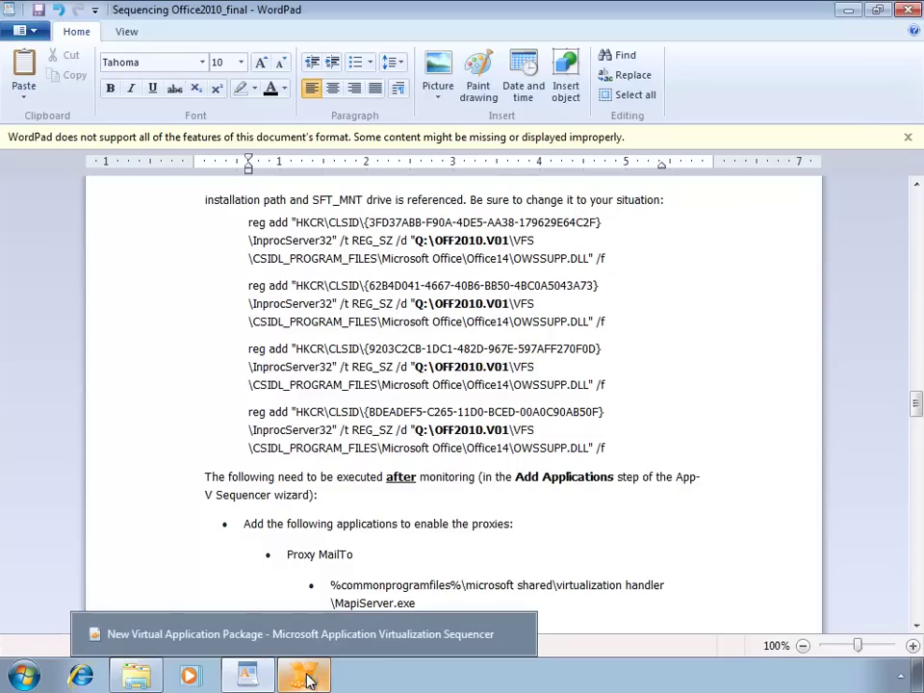
pyautogui.click(308, 637)
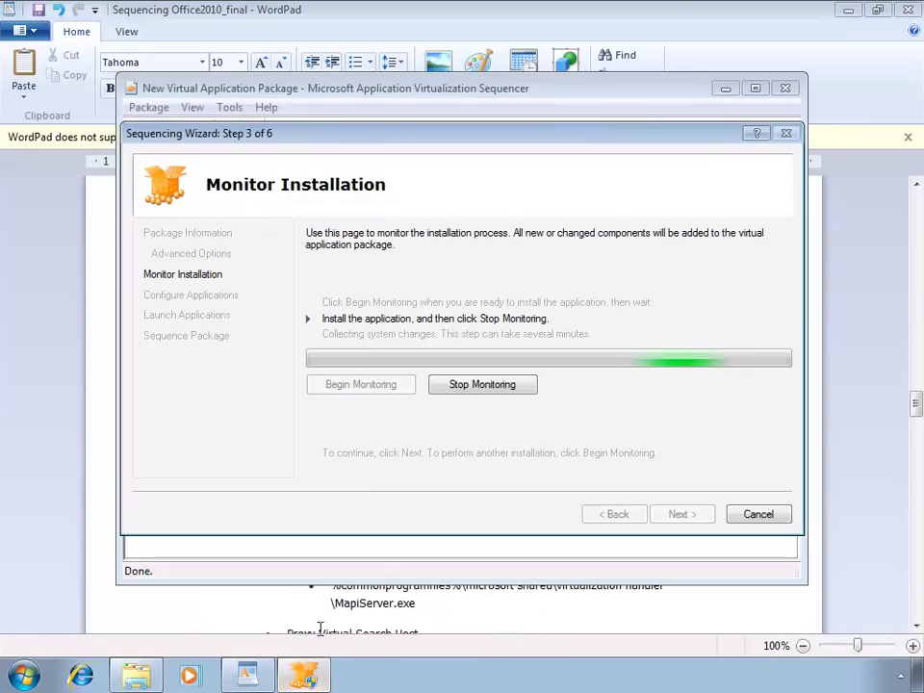
pyautogui.click(466, 386)
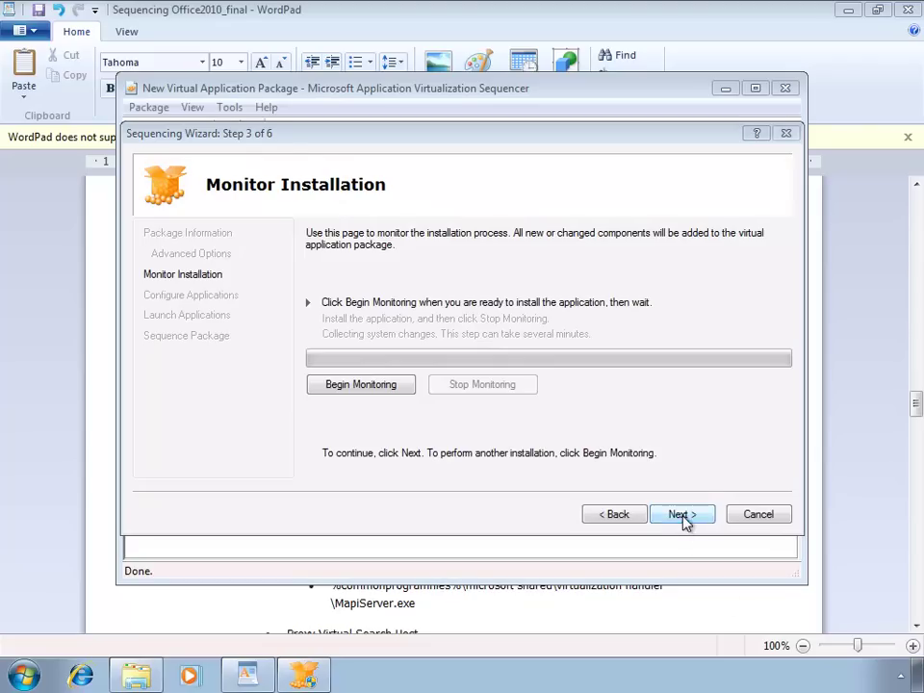
pyautogui.click(683, 518)
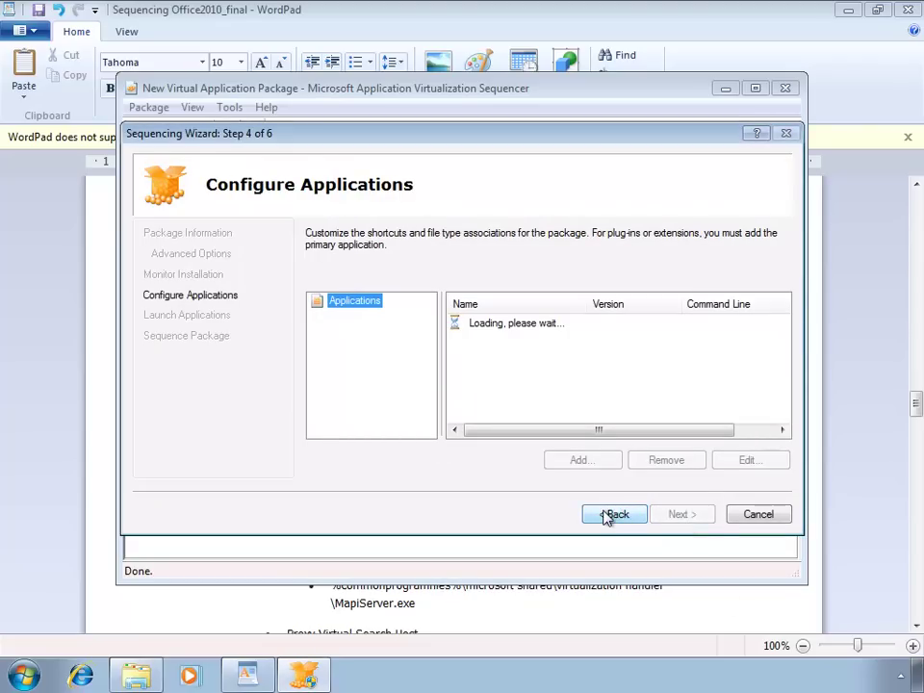
# Switch to the WordPad instructions, review the four proxy applications to add after monitoring, and look through the Sequencer's application list
pyautogui.click(587, 599)
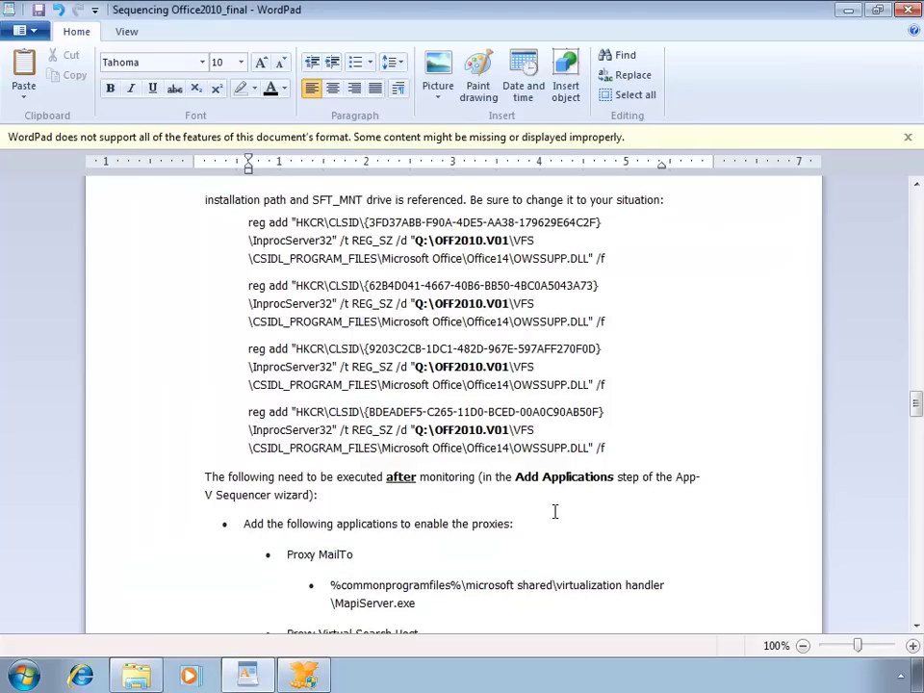
pyautogui.scroll(-5, 554, 511)
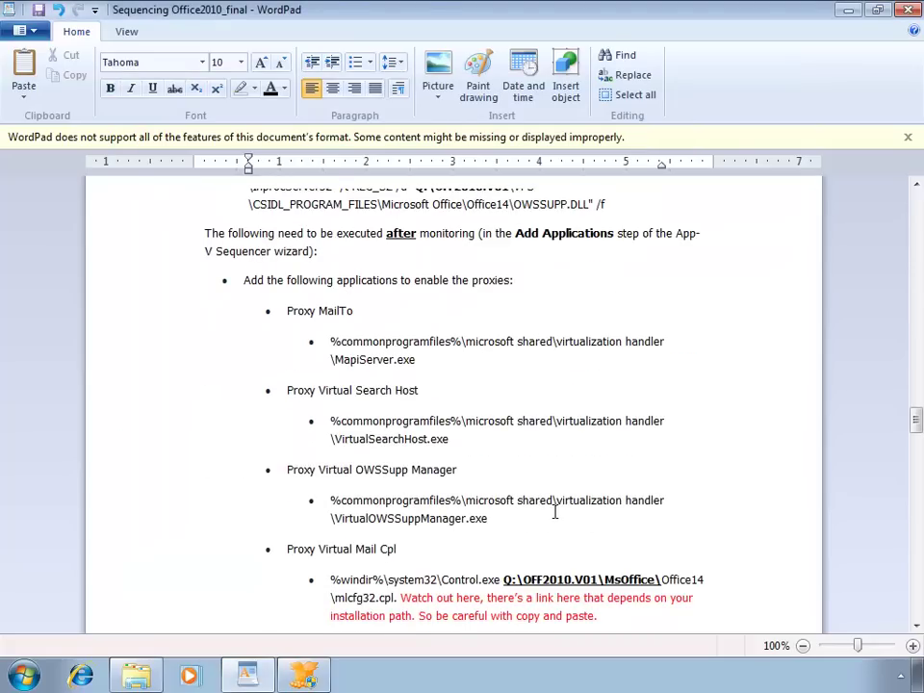
pyautogui.scroll(-1, 555, 513)
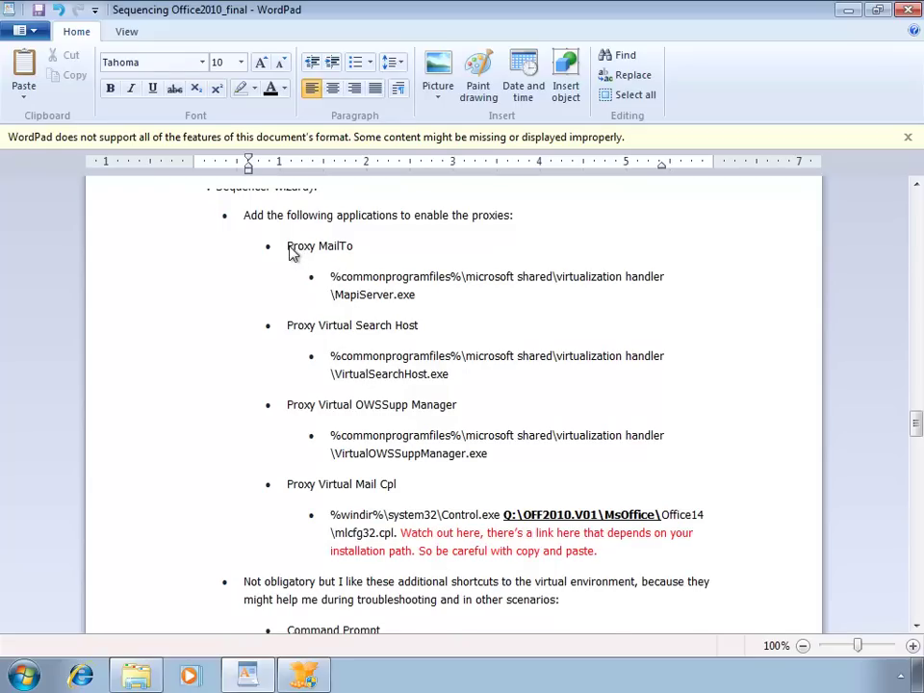
pyautogui.moveTo(287, 246); pyautogui.dragTo(340, 246)
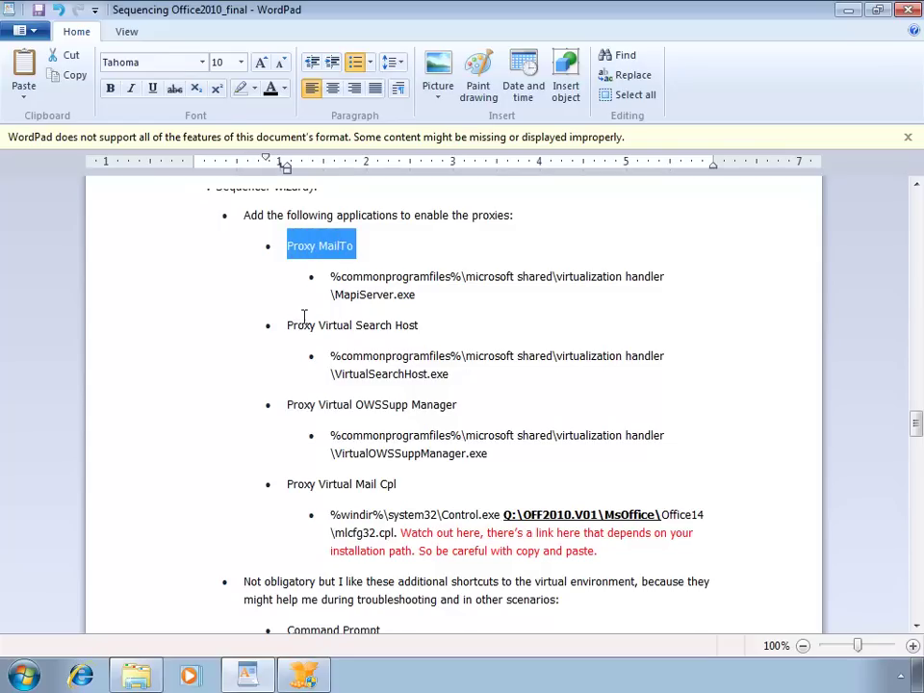
pyautogui.moveTo(287, 324); pyautogui.dragTo(433, 359)
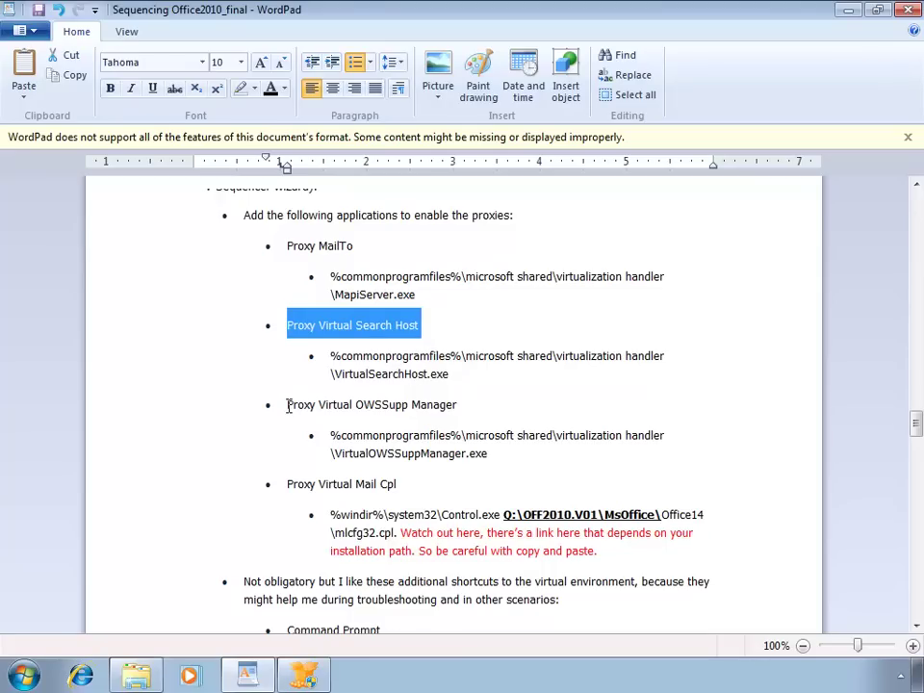
pyautogui.moveTo(286, 405); pyautogui.dragTo(433, 404)
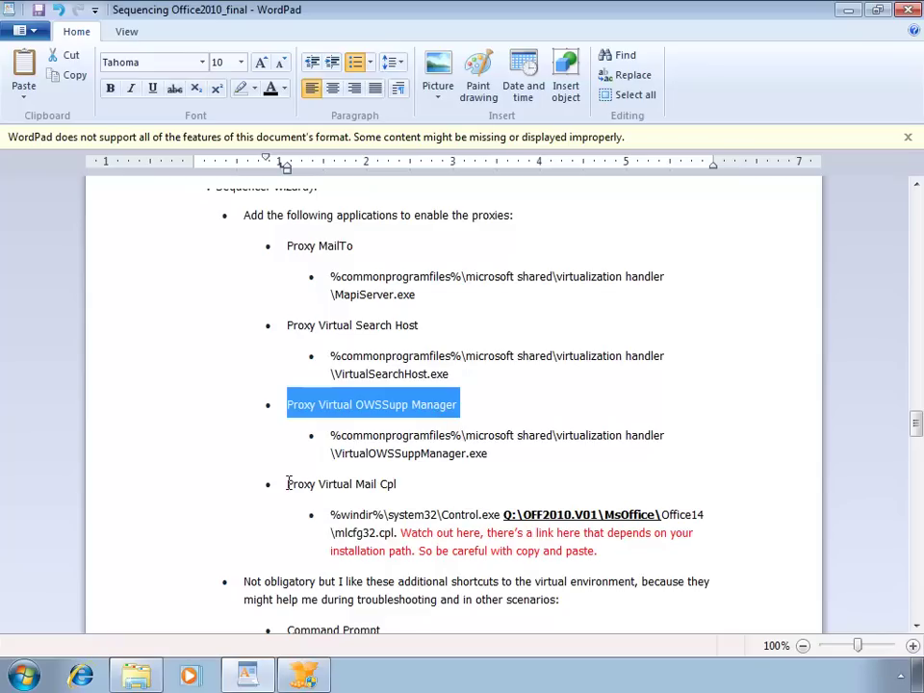
pyautogui.moveTo(287, 483); pyautogui.dragTo(409, 492)
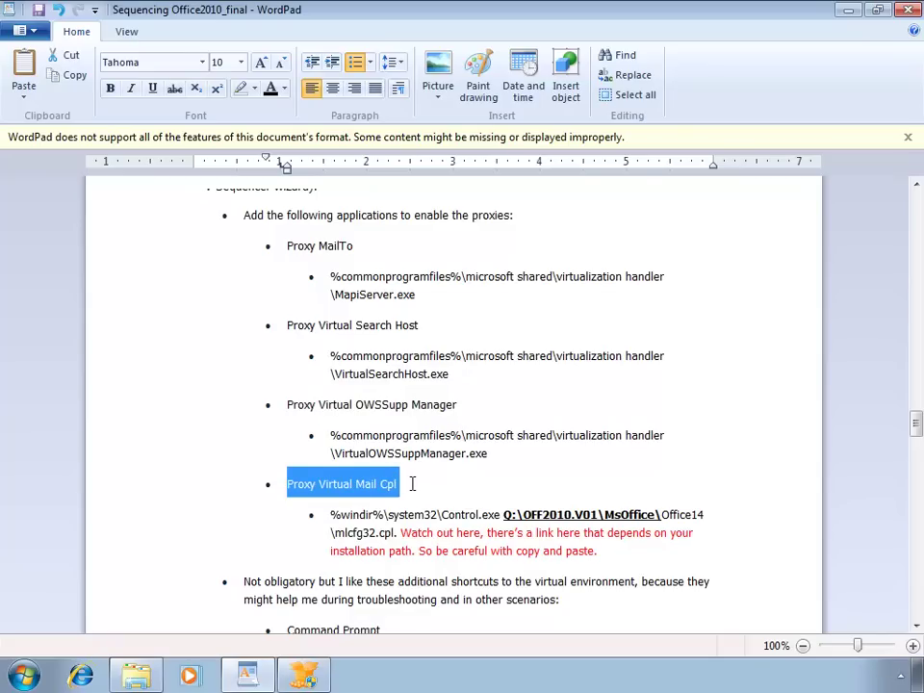
pyautogui.click(316, 679)
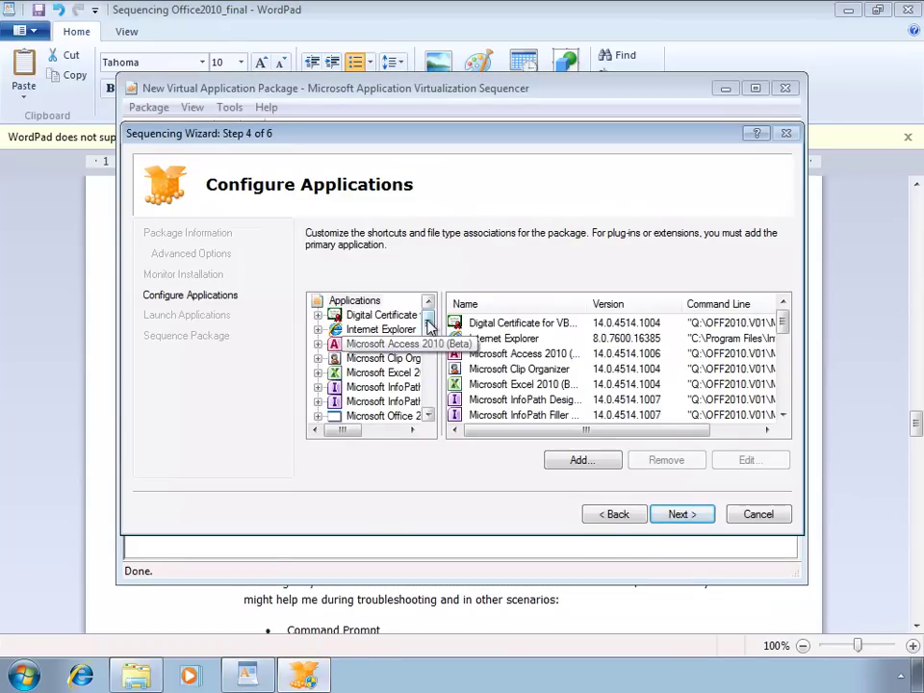
pyautogui.moveTo(430, 334)
pyautogui.mouseDown()
pyautogui.moveTo(432, 404)
pyautogui.moveTo(429, 322)
pyautogui.mouseUp()
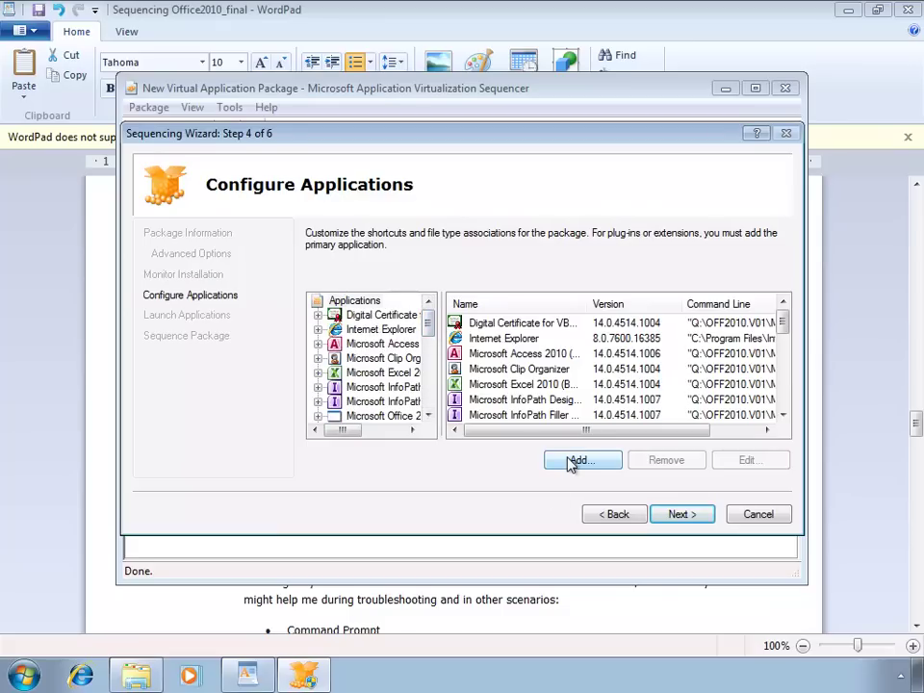
# Copy the MapiServer.exe path from the WordPad instructions and enter it as the application path of a new application in the Sequencer
pyautogui.hotkey('alt', 'Tab')
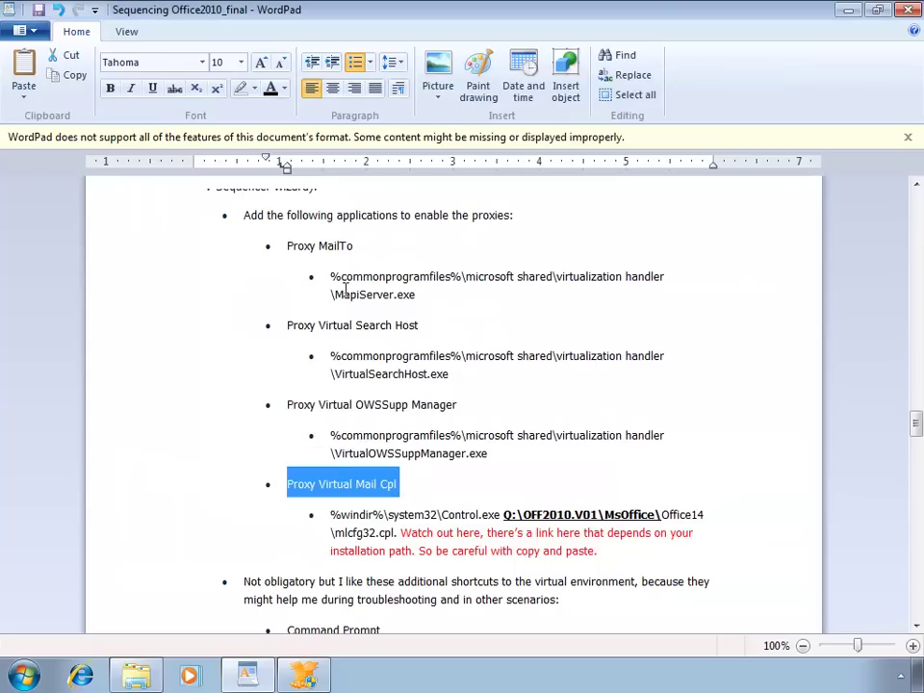
pyautogui.moveTo(329, 276); pyautogui.dragTo(416, 295)
pyautogui.click(308, 674)
pyautogui.click(574, 461)
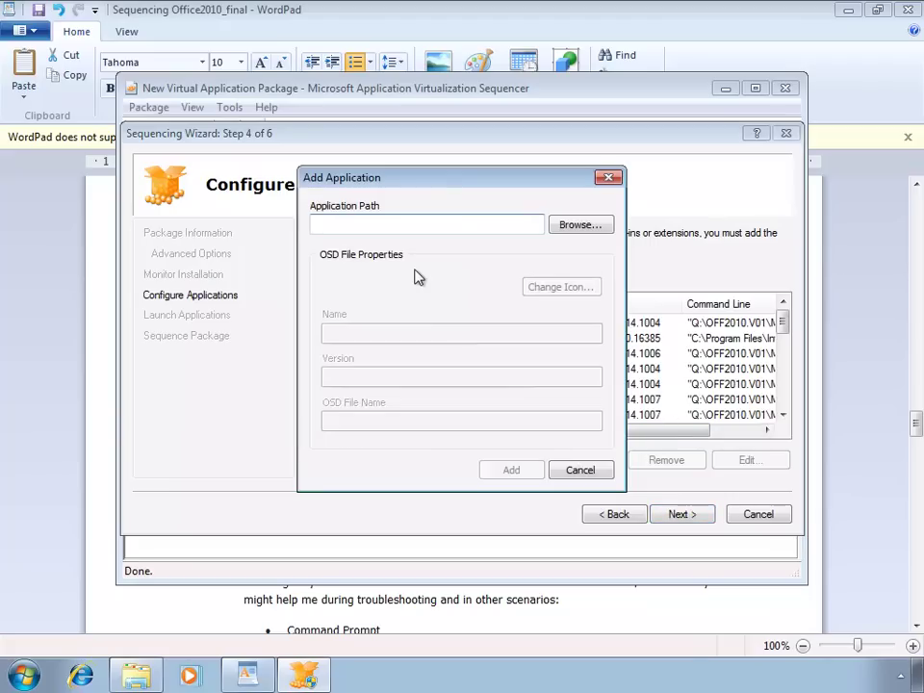
pyautogui.write('%commonprogramfiles%\\microsoft shared\\virtualization handler\\MapiServer.exe')
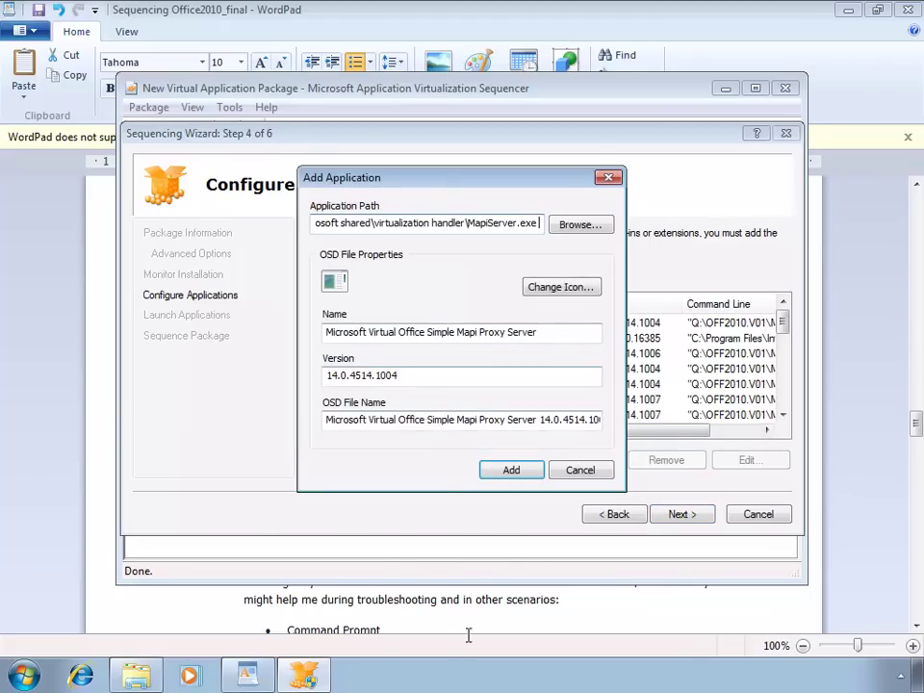
# Copy the name "Proxy MailTo" from the WordPad instructions and set it as the new application's name, without a trailing space
pyautogui.hotkey('alt', 'Tab')
pyautogui.moveTo(288, 245); pyautogui.dragTo(344, 252)
pyautogui.hotkey('ctrl', 'c')
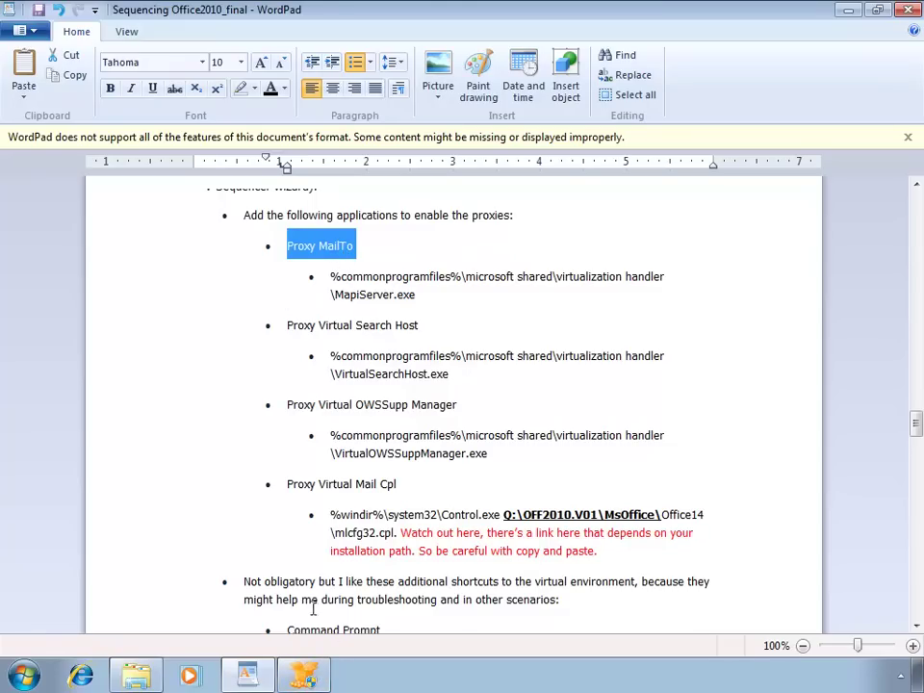
pyautogui.click(305, 675)
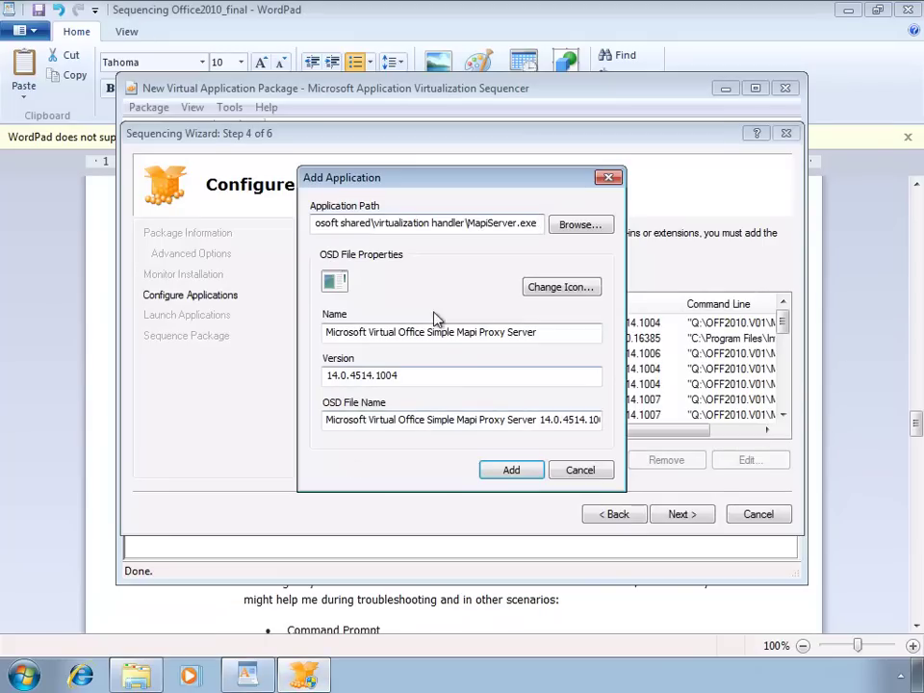
pyautogui.moveTo(545, 331); pyautogui.dragTo(248, 354)
pyautogui.hotkey('ctrl', 'v')
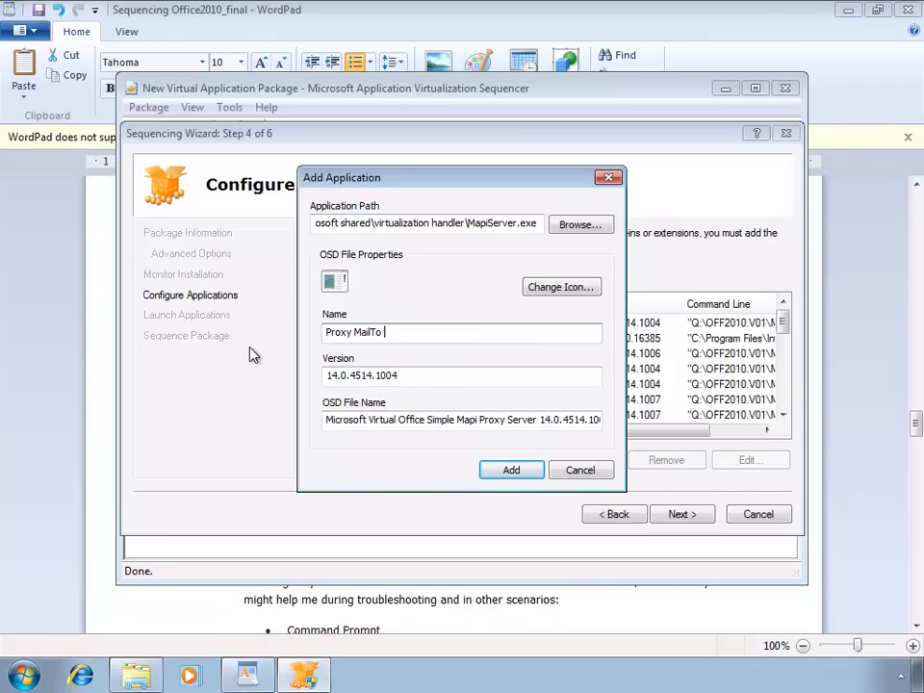
pyautogui.press('BackSpace')
# Review the version of Proxy MailTo, leave it as is, and add the application to the package
pyautogui.moveTo(422, 378); pyautogui.dragTo(332, 382)
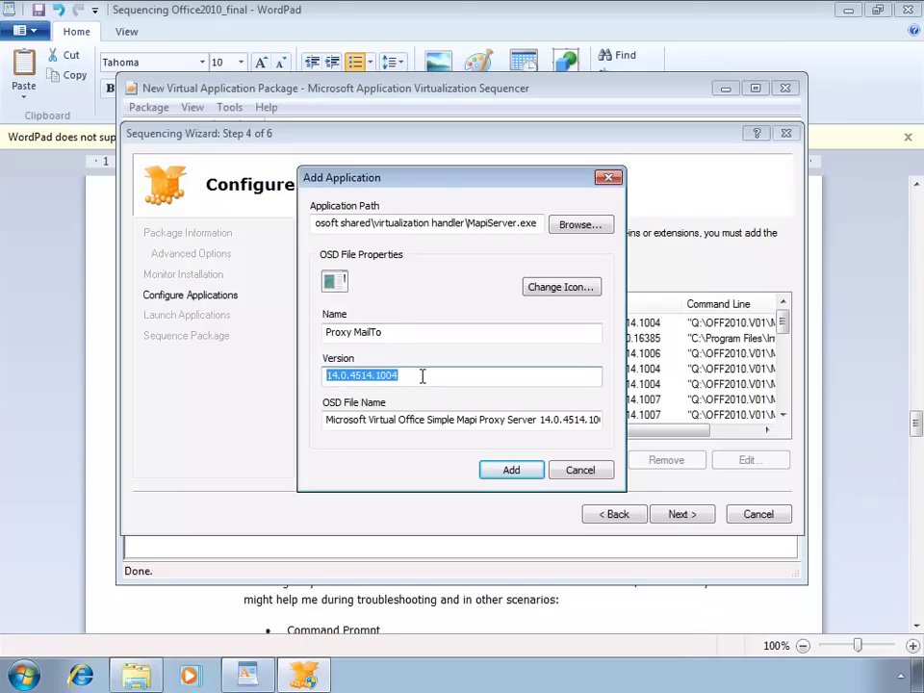
pyautogui.moveTo(422, 377); pyautogui.dragTo(327, 377)
pyautogui.click(424, 375)
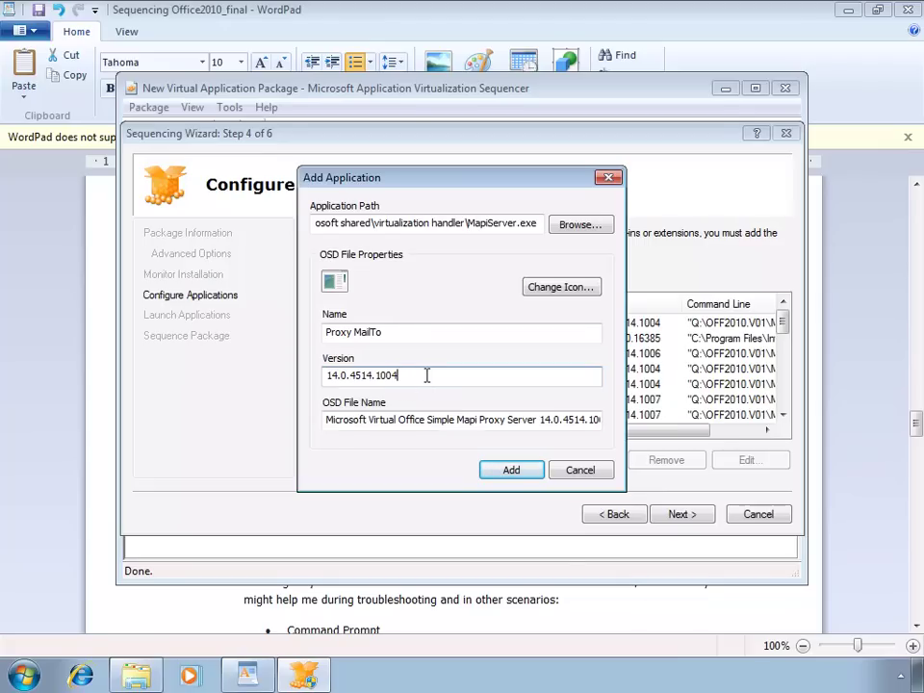
pyautogui.press('Tab')
pyautogui.click(507, 471)
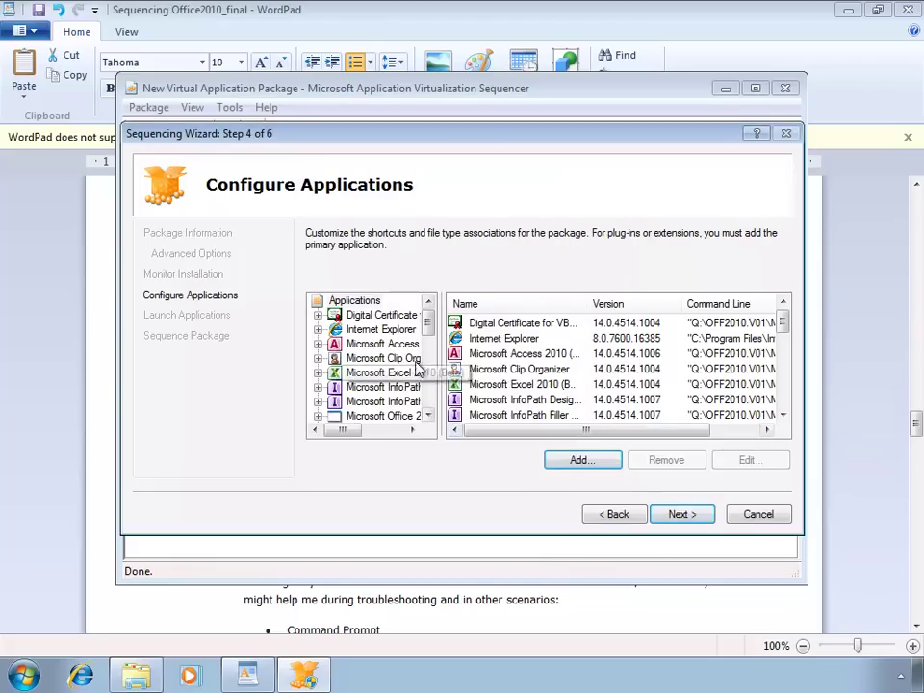
# Find Proxy MailTo in the application list and remove the Start Menu location from its shortcuts
pyautogui.scroll(-3, 429, 354)
pyautogui.scroll(-2, 429, 375)
pyautogui.click(380, 372)
pyautogui.click(317, 372)
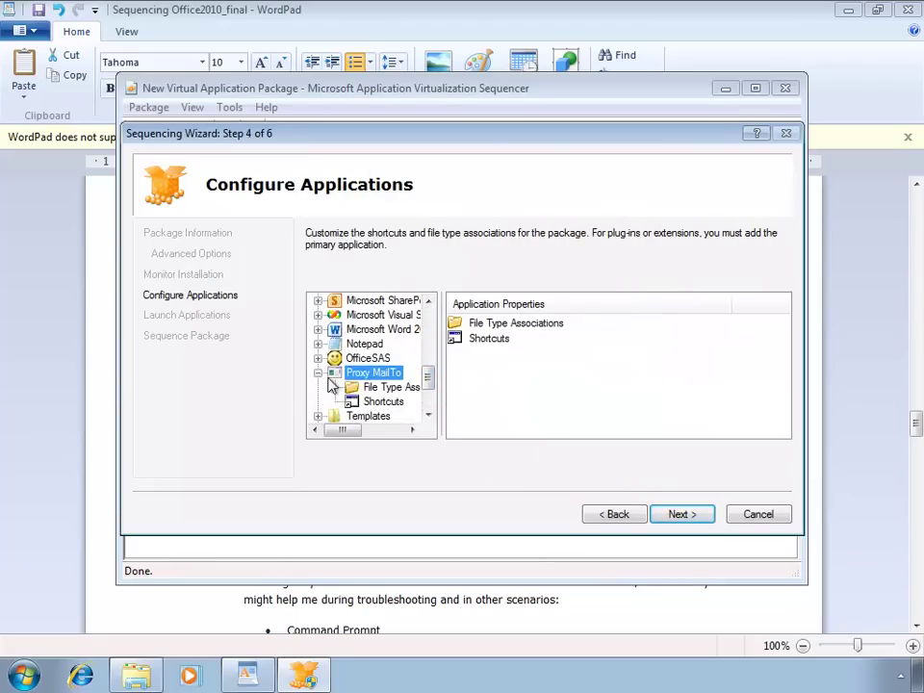
pyautogui.click(384, 401)
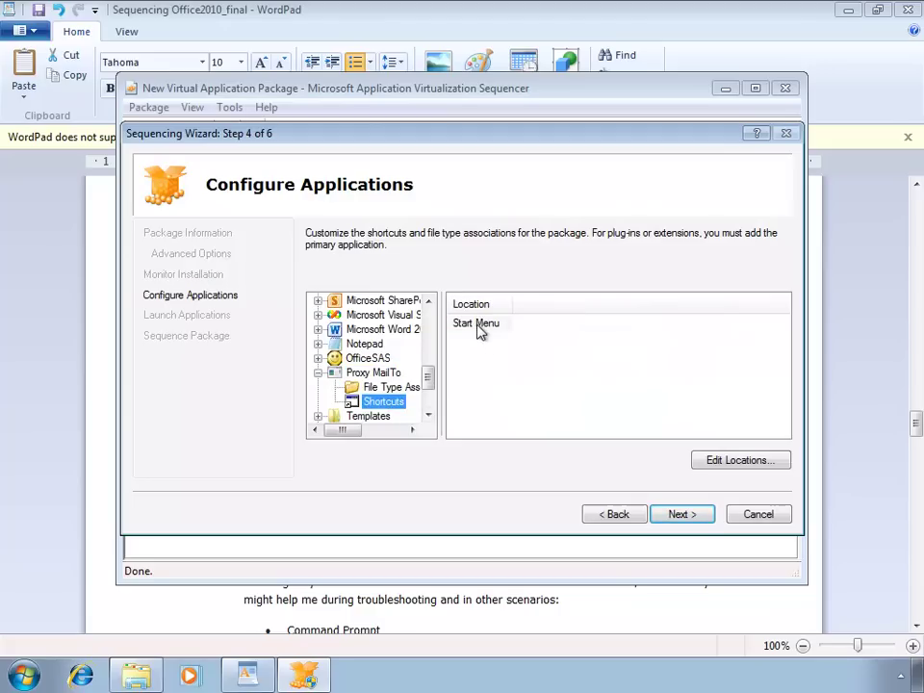
pyautogui.click(479, 325)
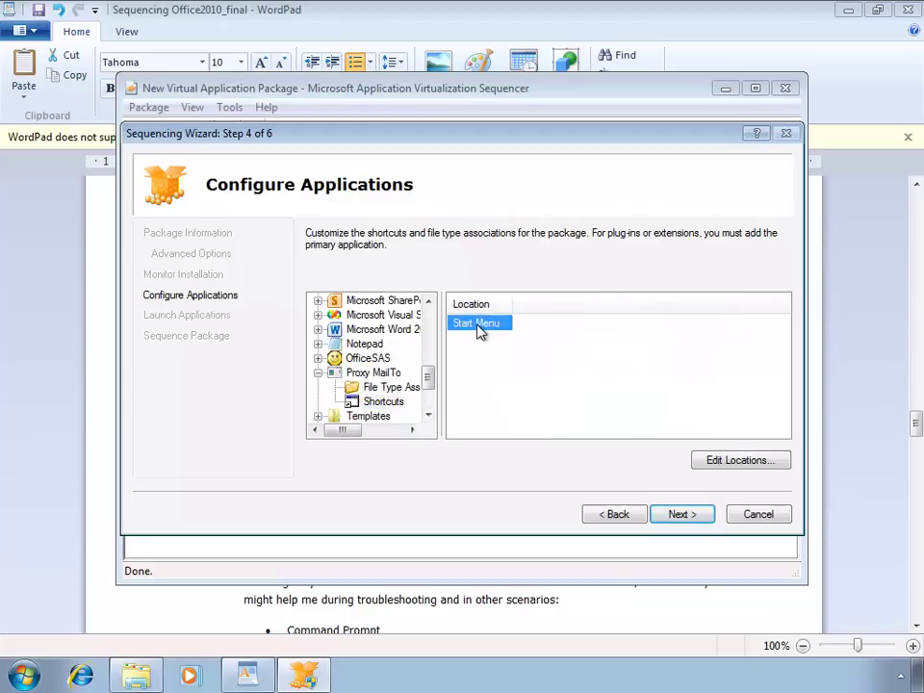
pyautogui.click(742, 463)
pyautogui.click(346, 352)
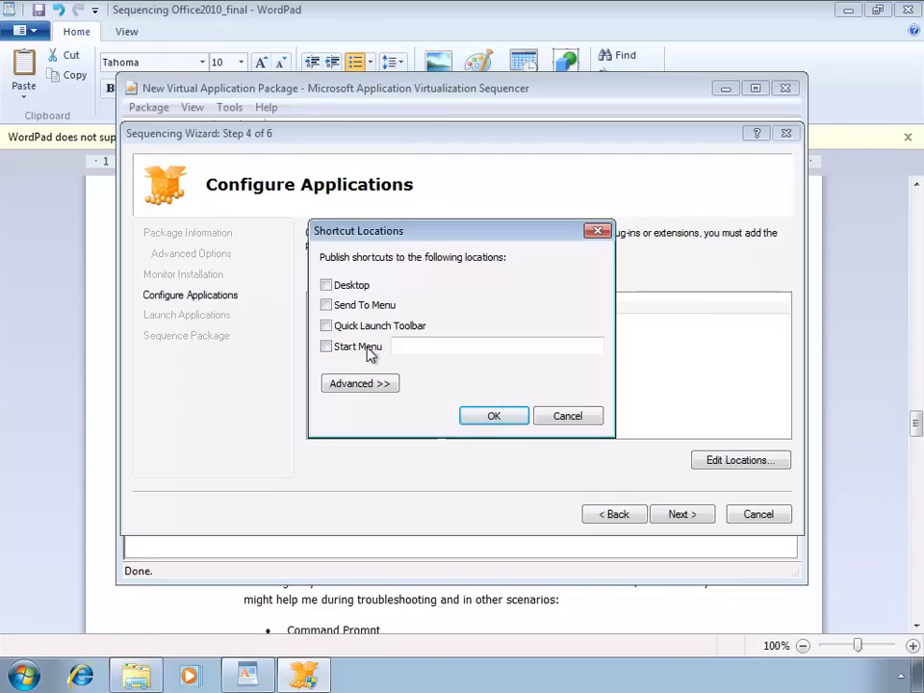
pyautogui.click(496, 418)
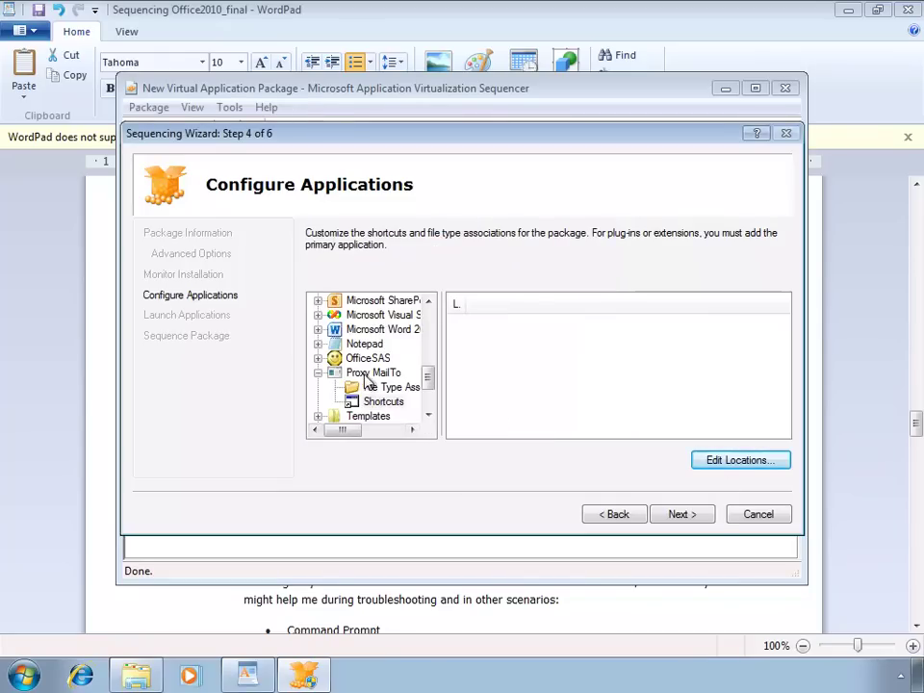